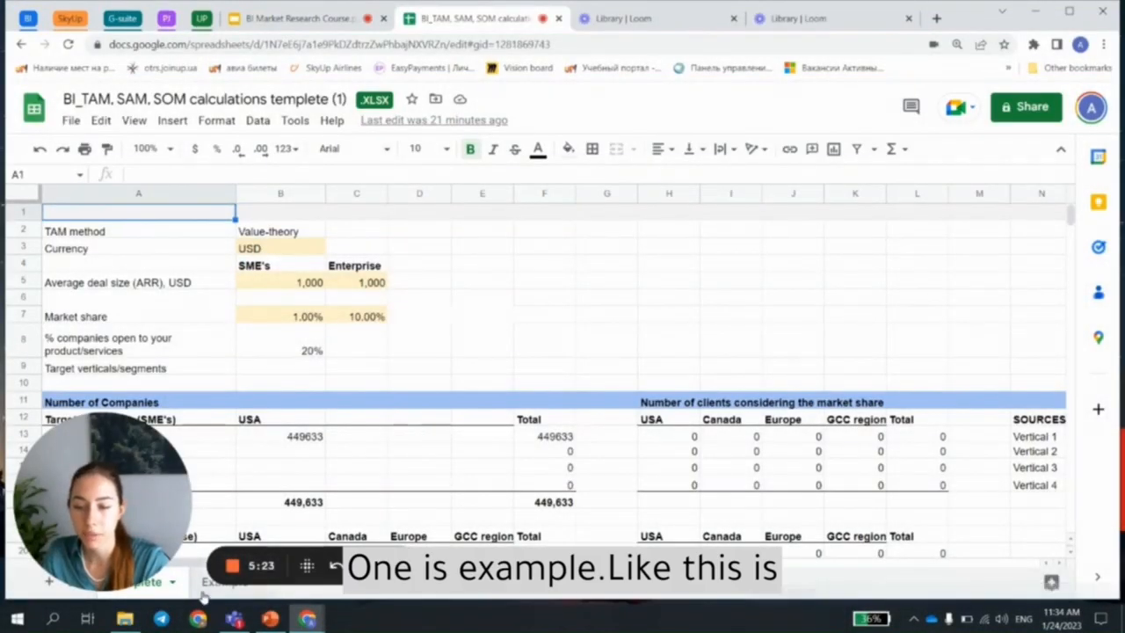
Step: Open the Example sheet and look over its market size calculations for the manufacturing automation software company
left_click(211, 582)
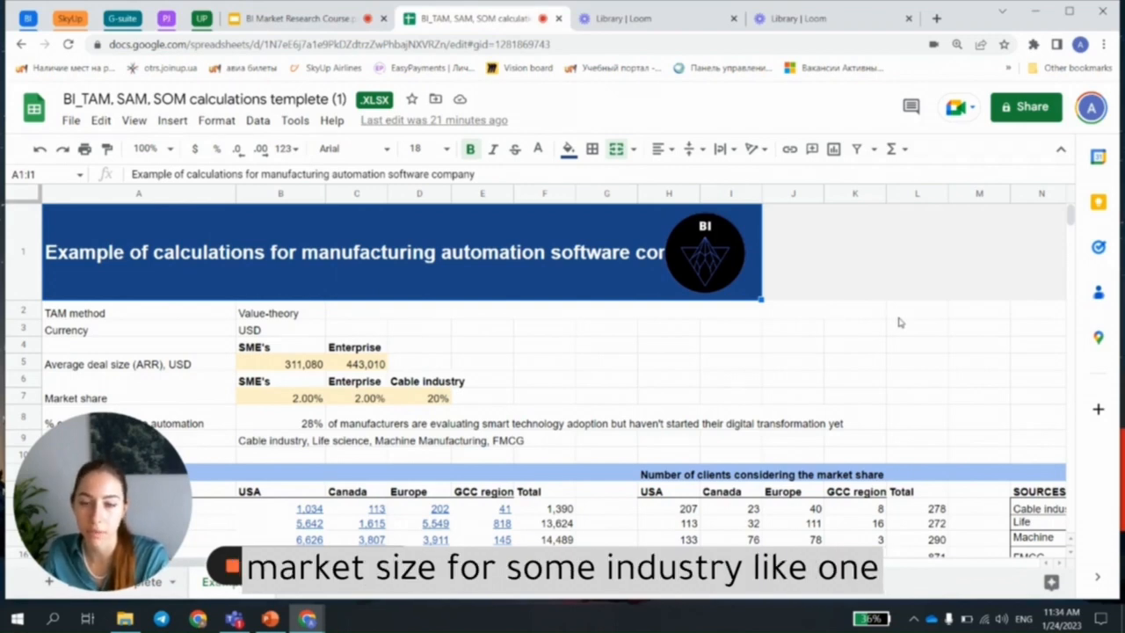
scroll(898, 323, "down", 3)
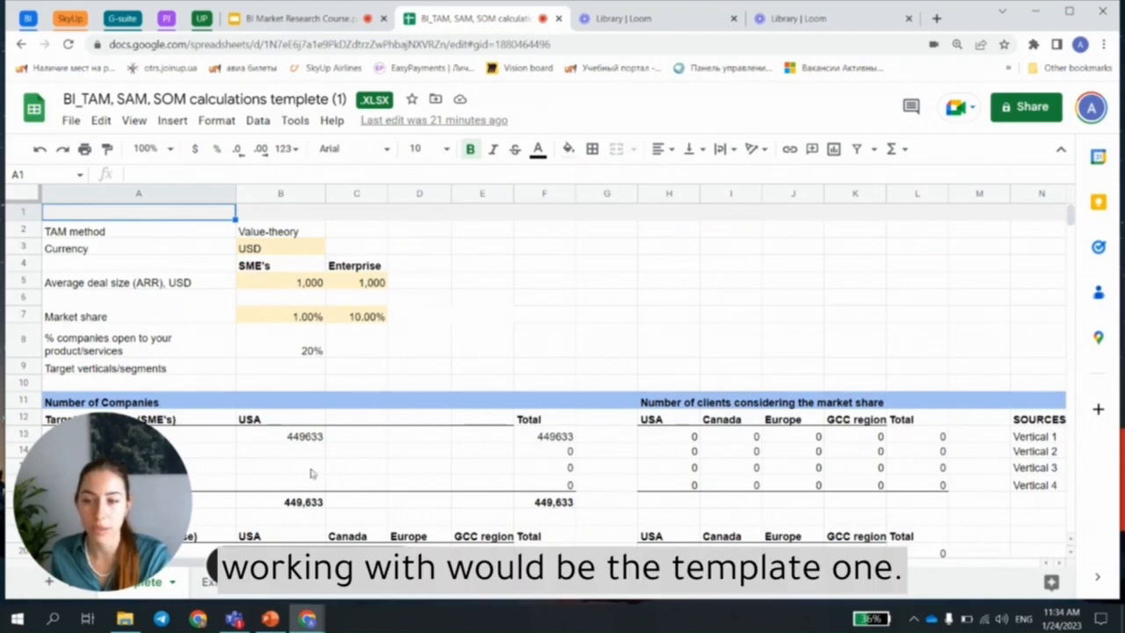
Step: On the template sheet, review the TAM method and the yellow input cells for currency, average deal size and market share
left_click(305, 249)
left_click(303, 283)
left_click(361, 283)
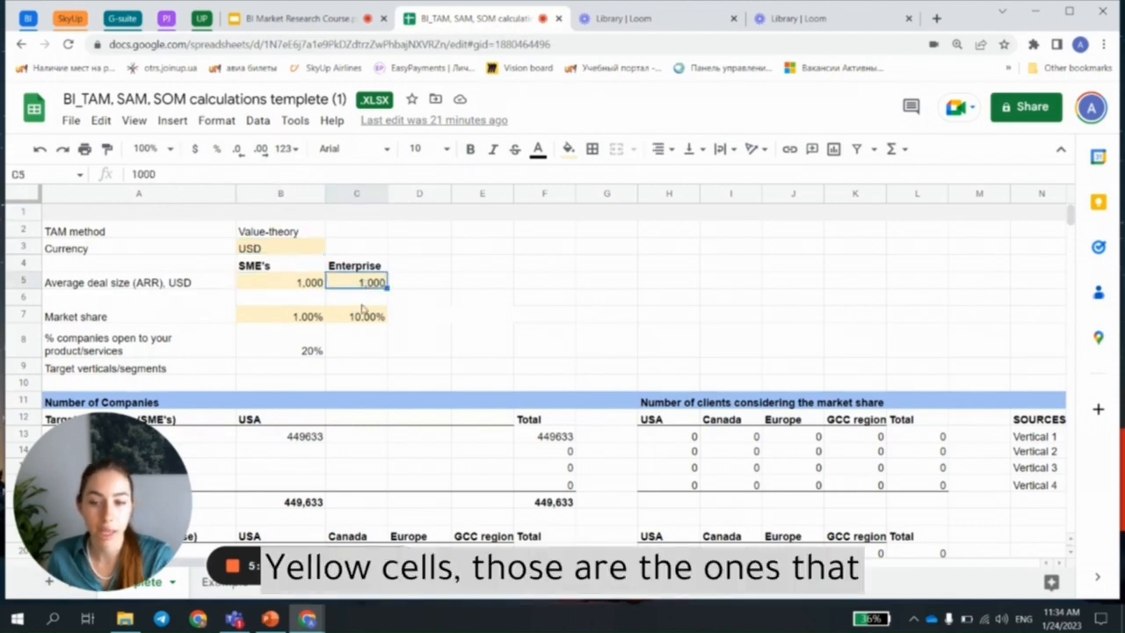
left_click(352, 317)
left_click(308, 317)
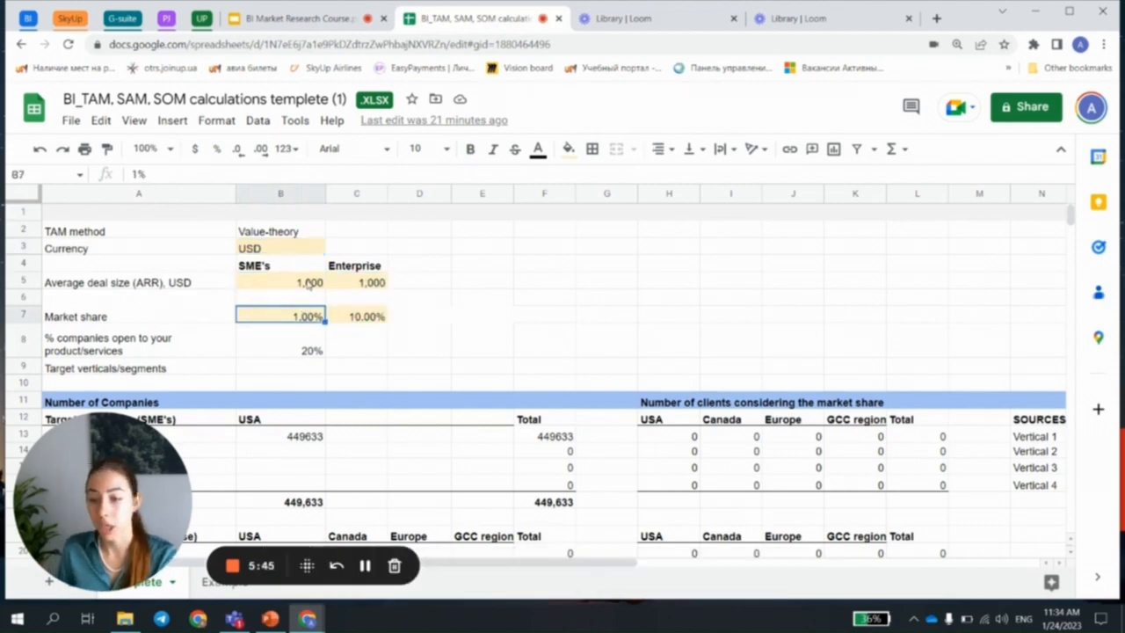
left_click(283, 251)
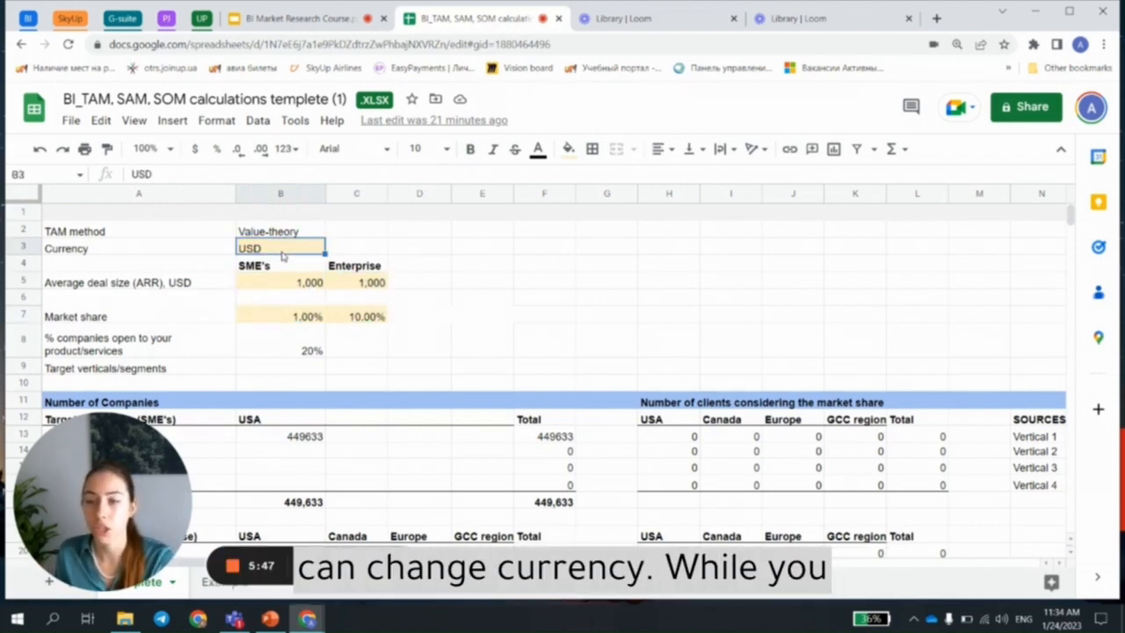
left_click_drag(100, 231, 279, 232)
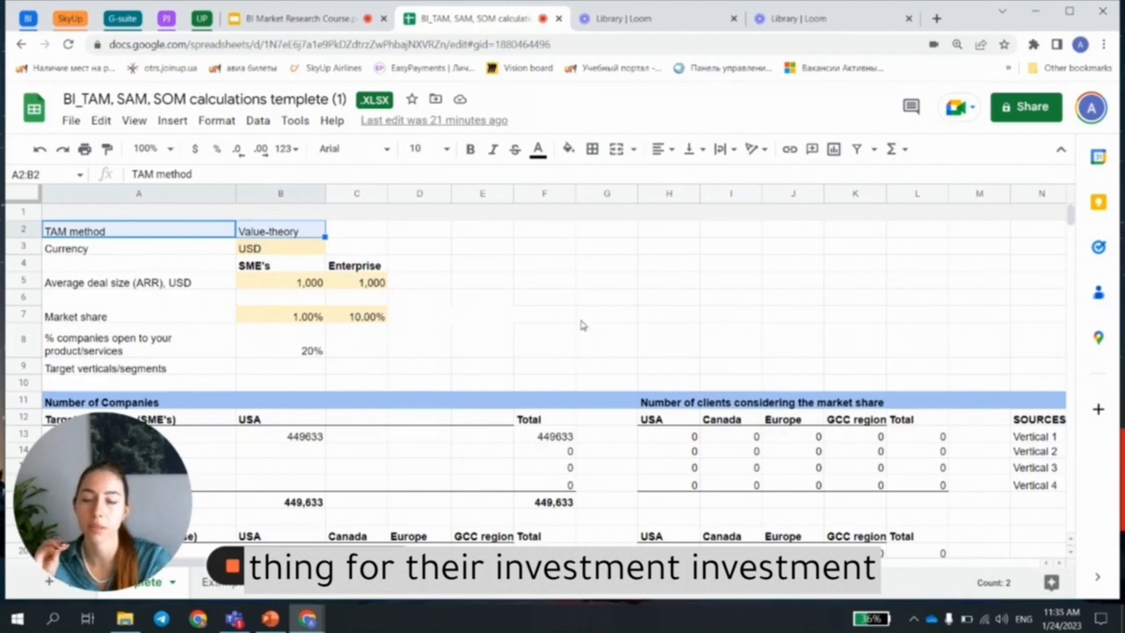
left_click(271, 250)
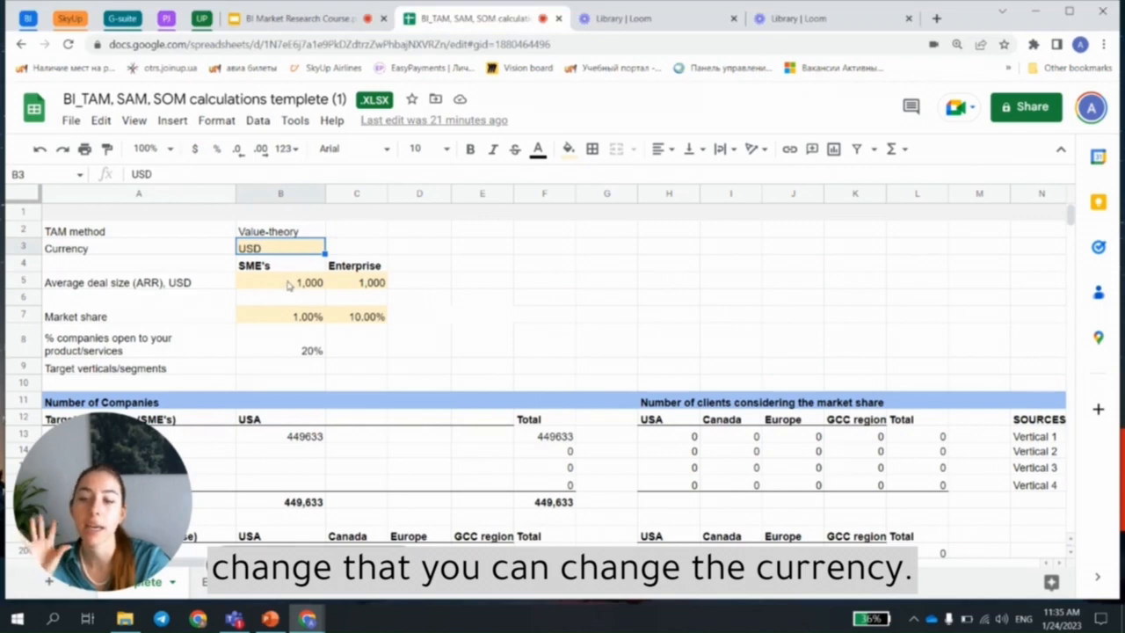
left_click(288, 284)
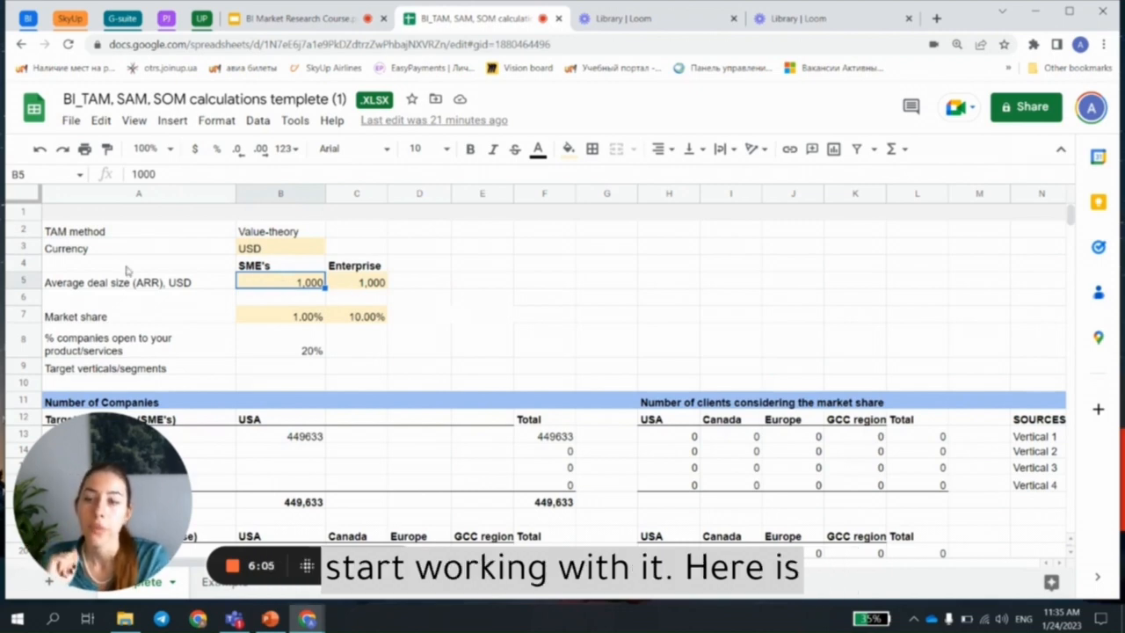
Step: Examine the SME's and Enterprise customer groups together with the average deal size cell of each
left_click(250, 271)
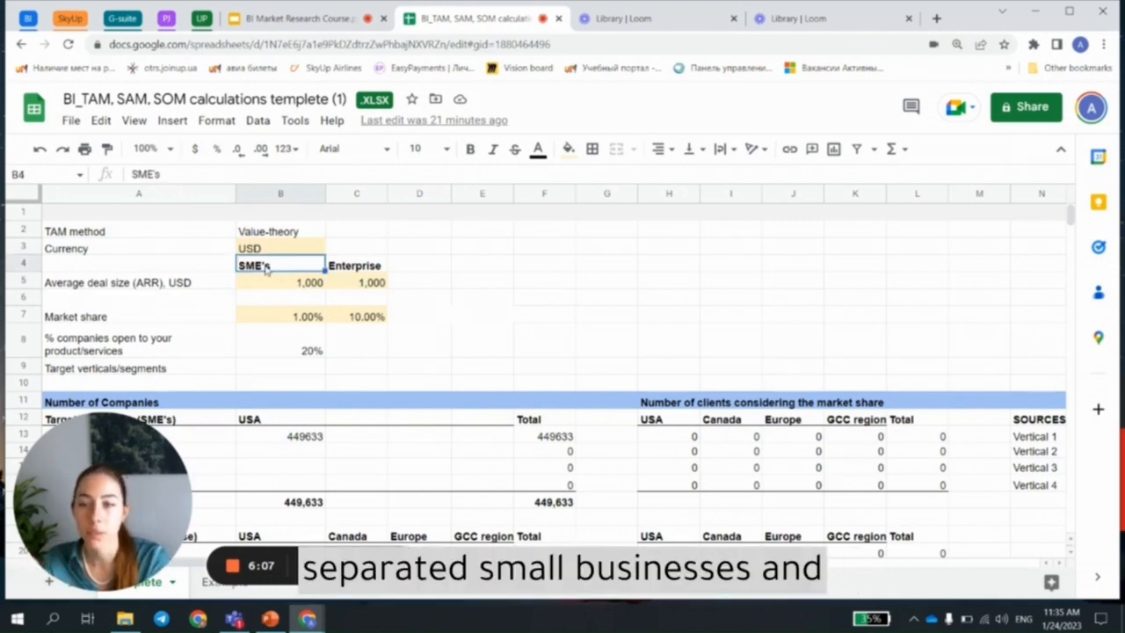
left_click(380, 269)
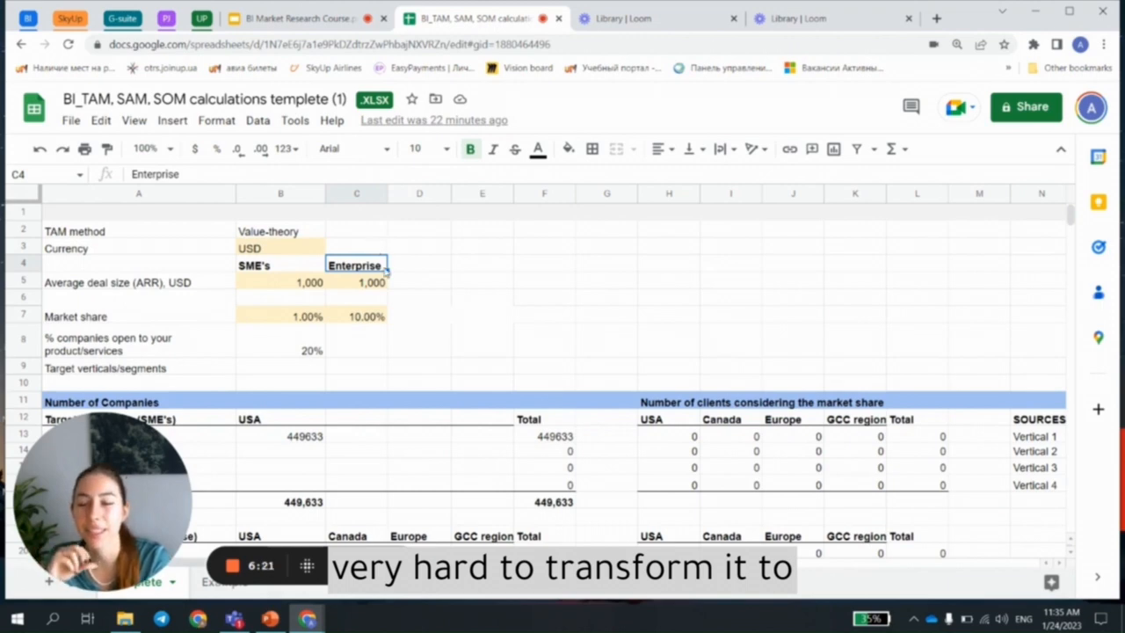
left_click(273, 282)
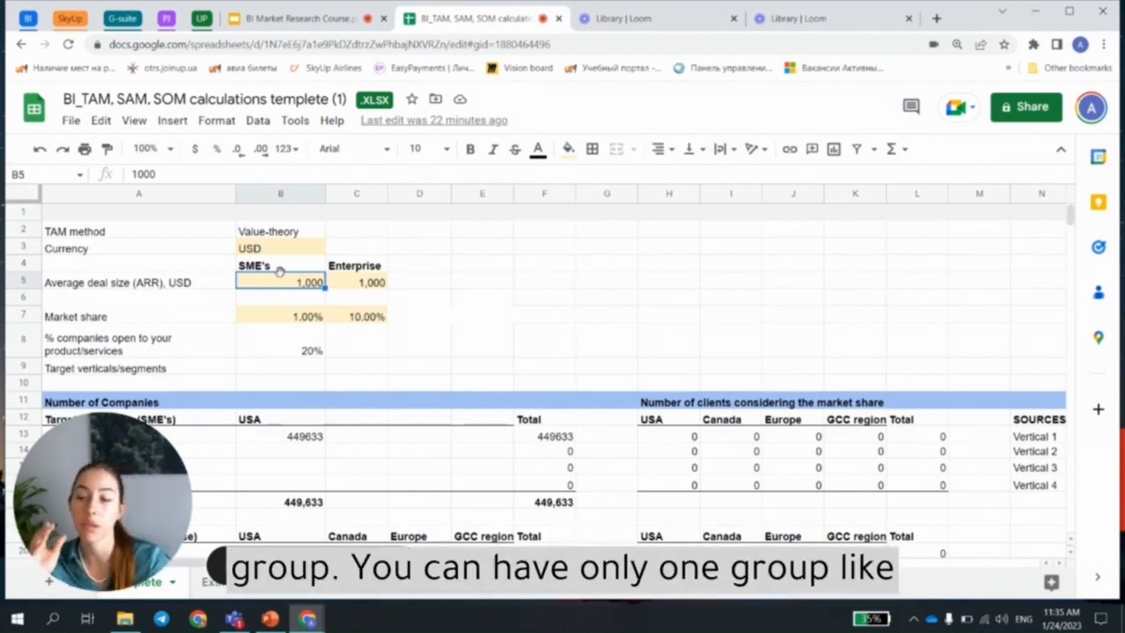
left_click_drag(263, 266, 355, 266)
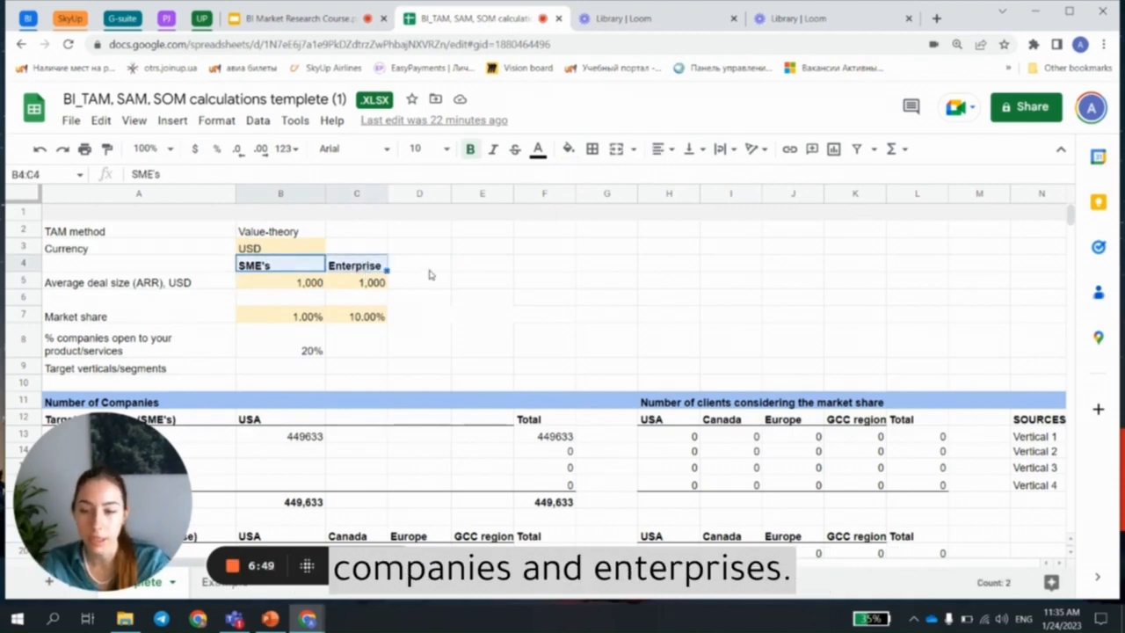
left_click(296, 283)
left_click(343, 285)
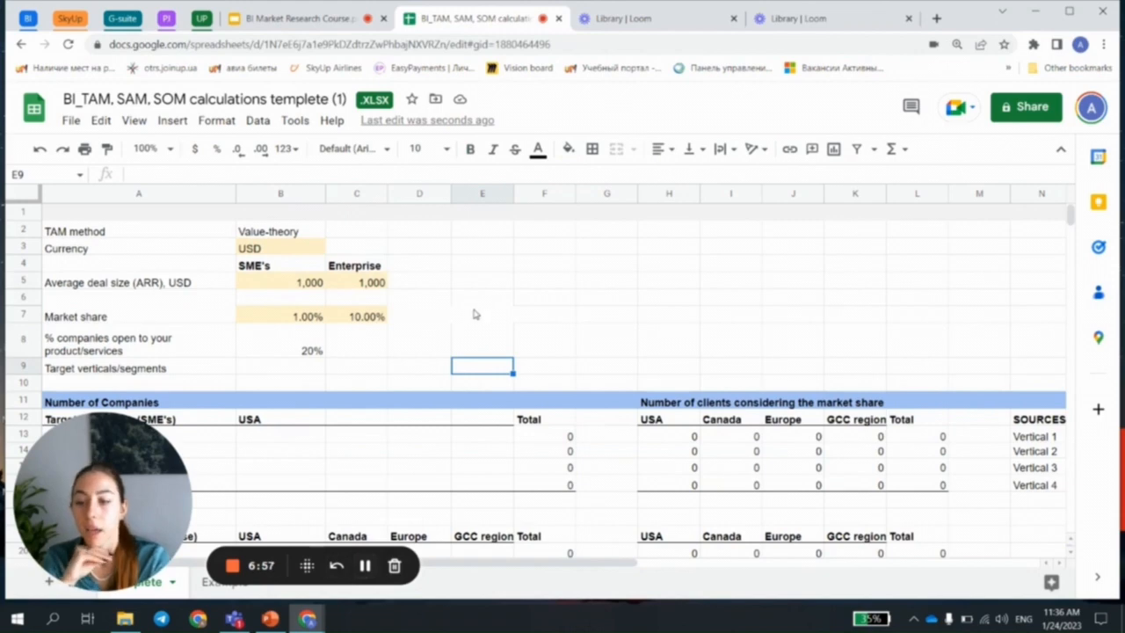
Step: Examine the row for the percentage of companies open to your product/services and its value cell
left_click(290, 352)
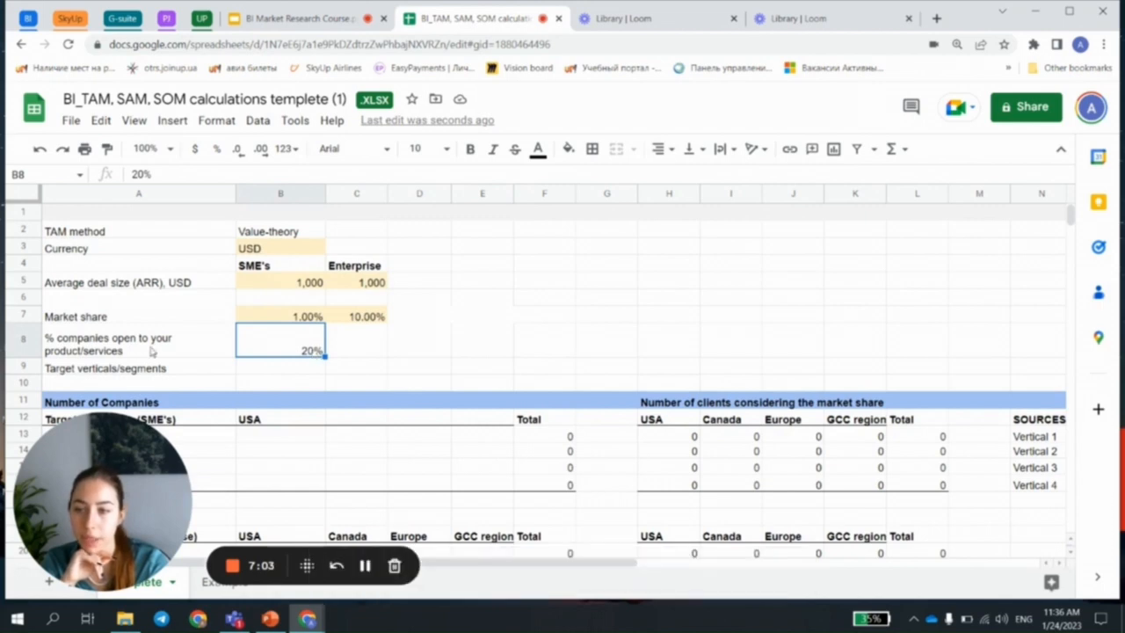
key("Left")
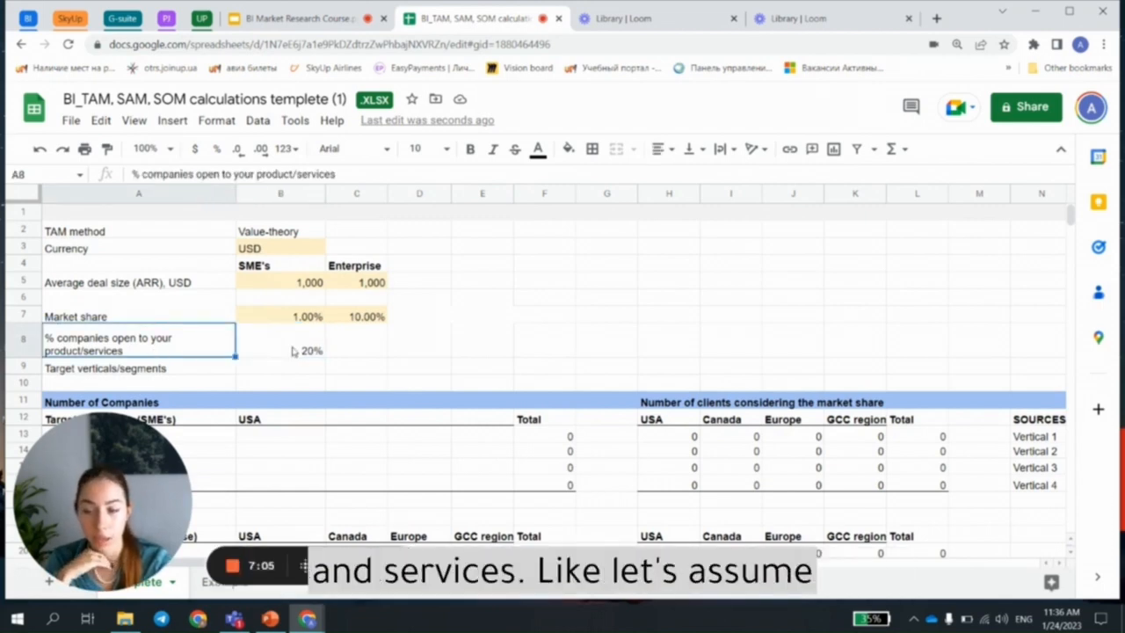
left_click(290, 351)
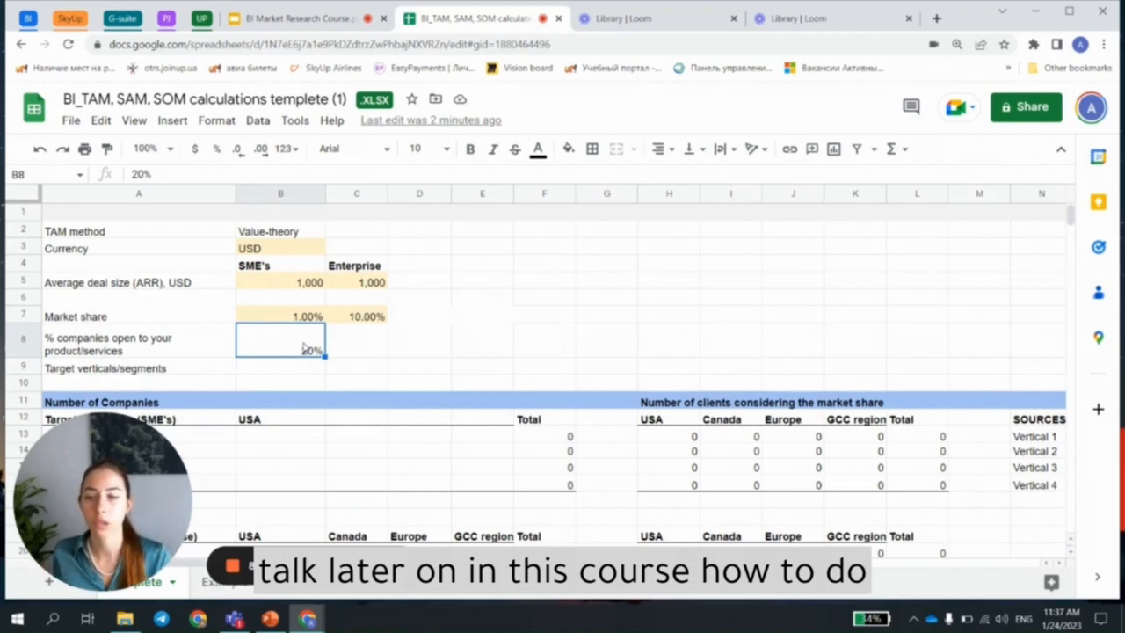
key("Tab")
left_click(296, 350)
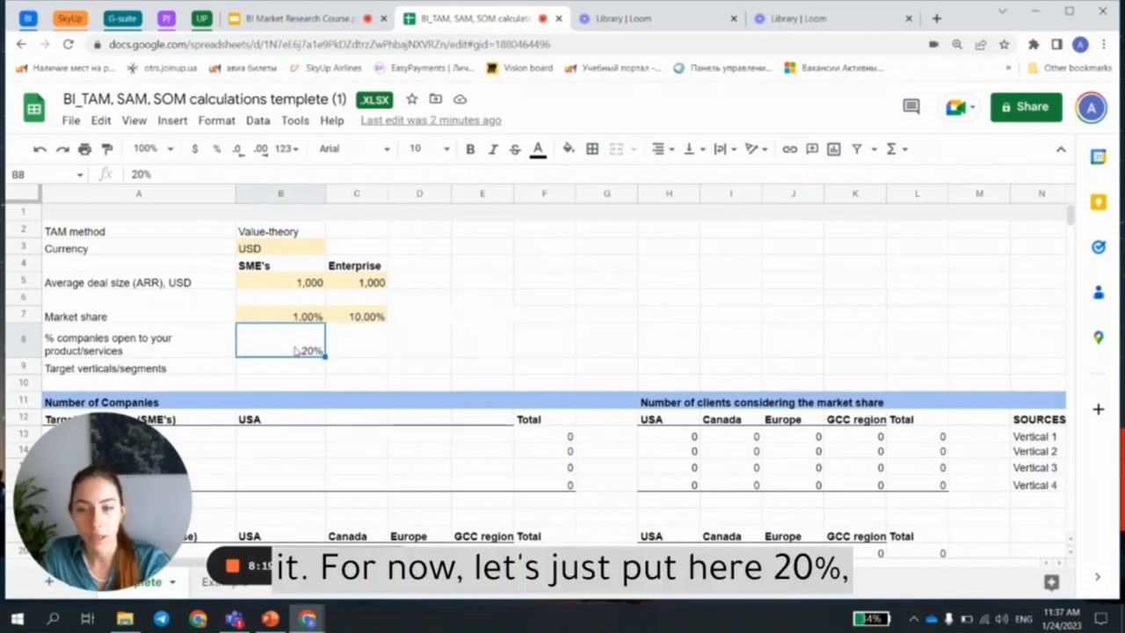
left_click(379, 354)
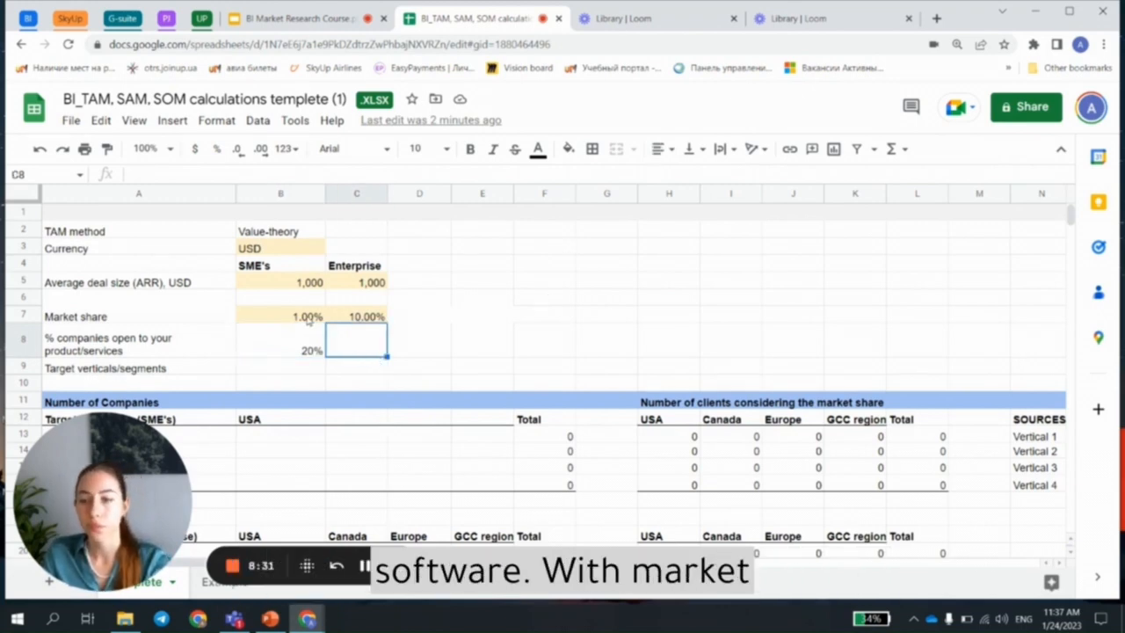
Step: Set the SME's market share to 10%
left_click(310, 319)
left_click(367, 318, "shift")
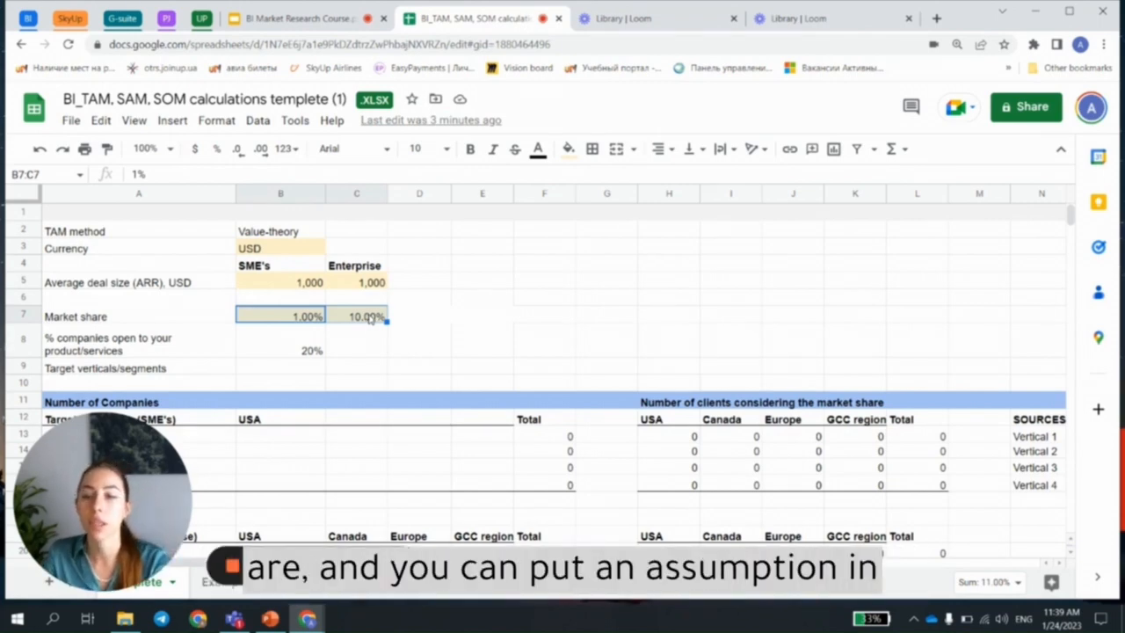
left_click(406, 351)
left_click(373, 320)
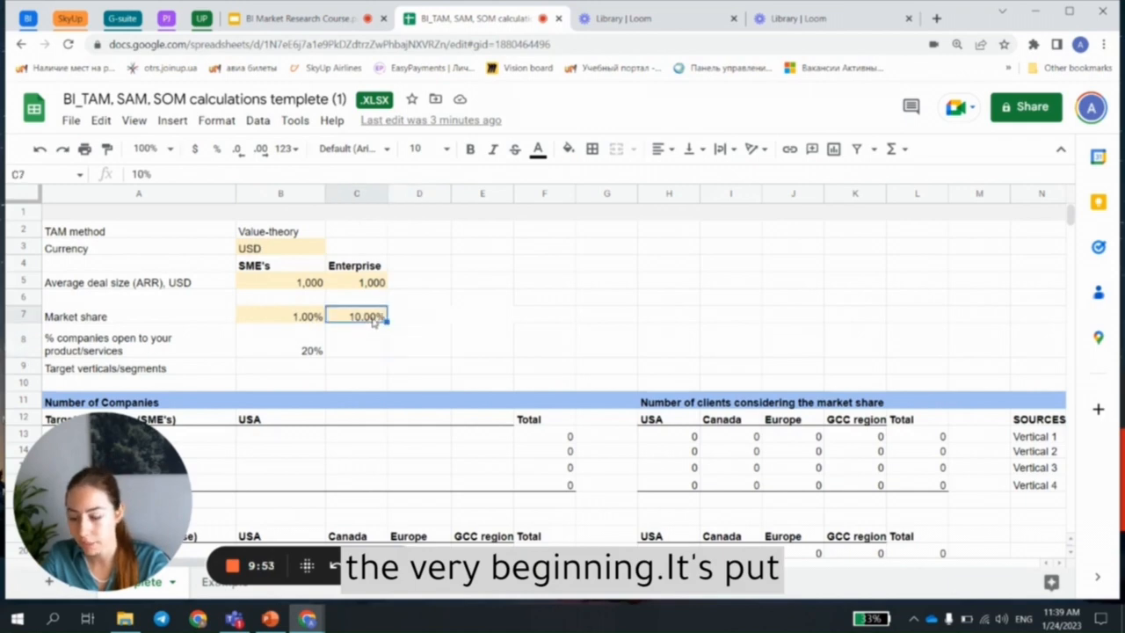
left_click(315, 319)
type("10")
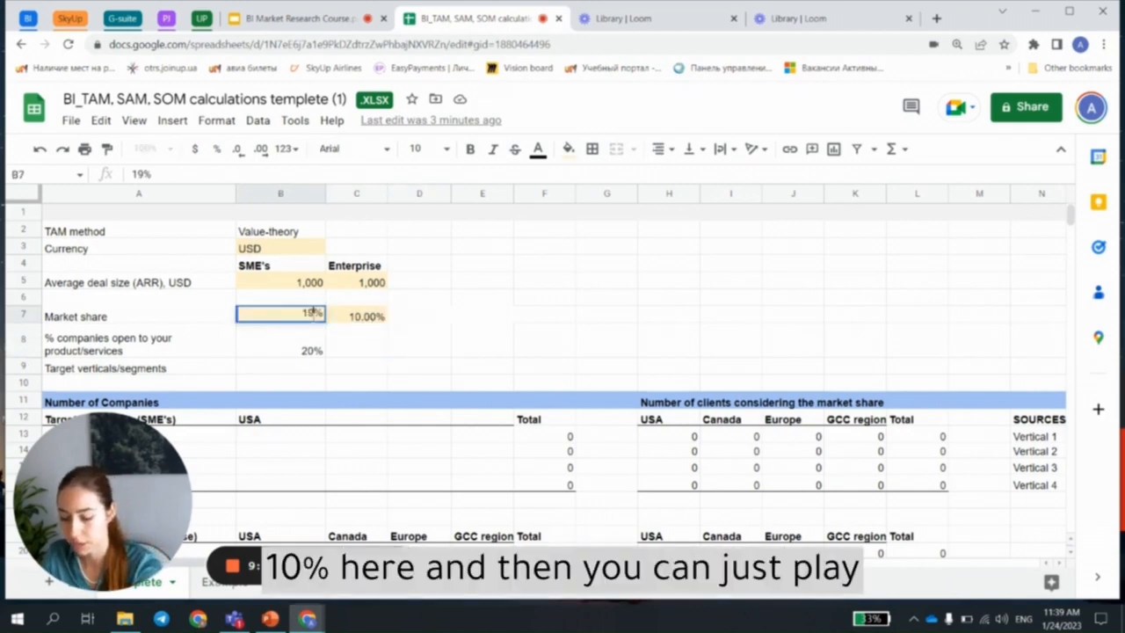
key("Return")
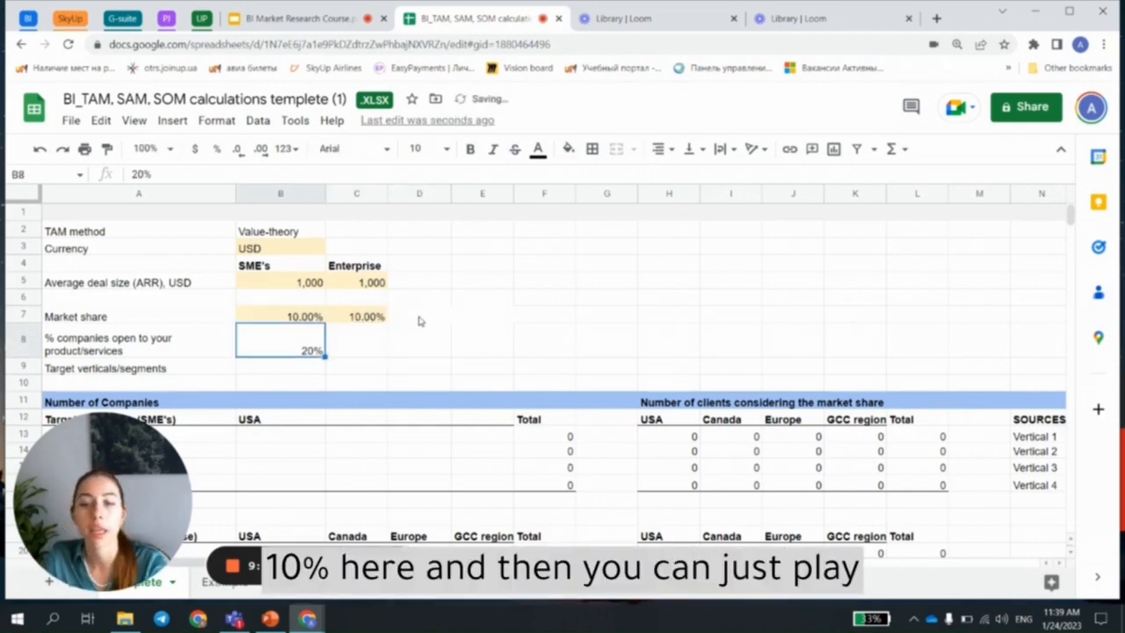
Step: Check both market share inputs and look over the automatically calculated market size tables further down the template
left_click_drag(357, 317, 303, 321)
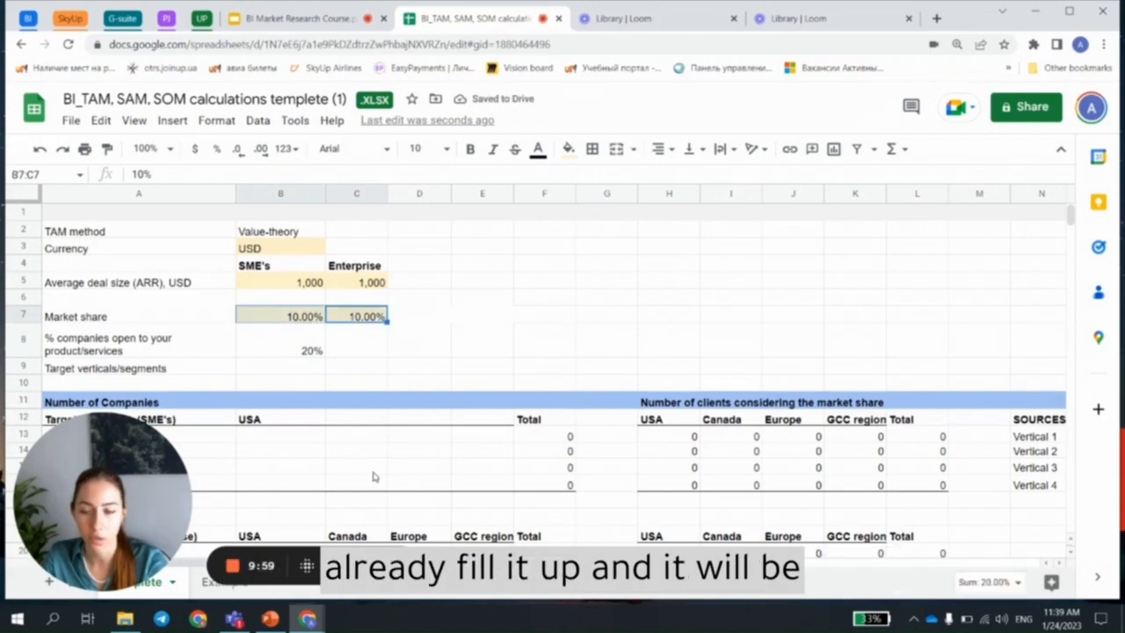
scroll(450, 422, "down", 5)
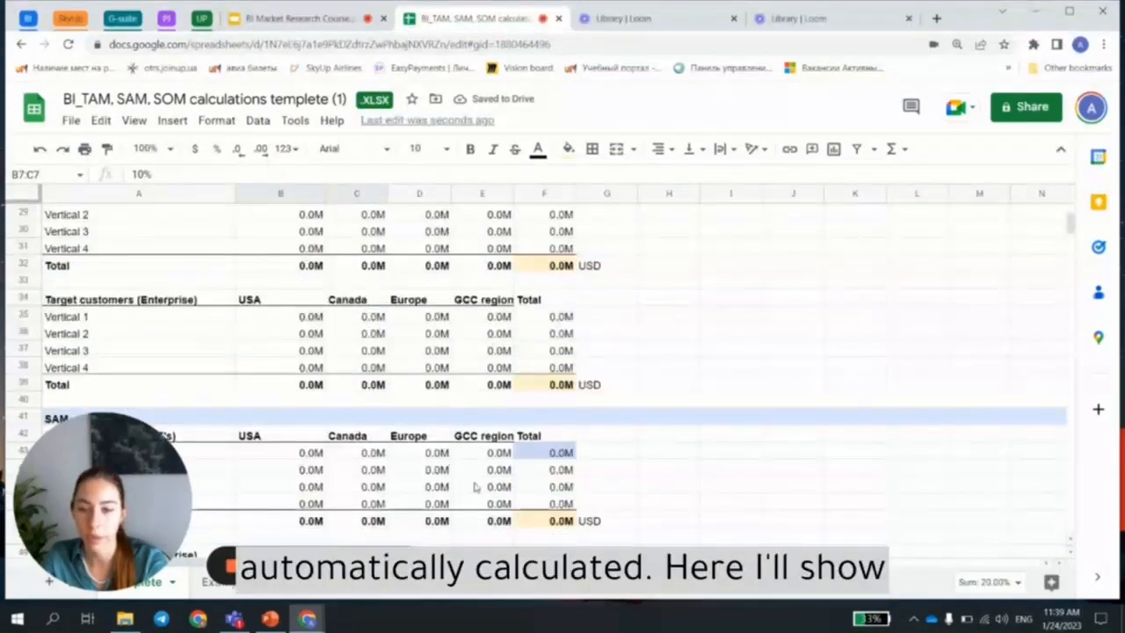
scroll(450, 413, "up", 2)
scroll(450, 402, "up", 7)
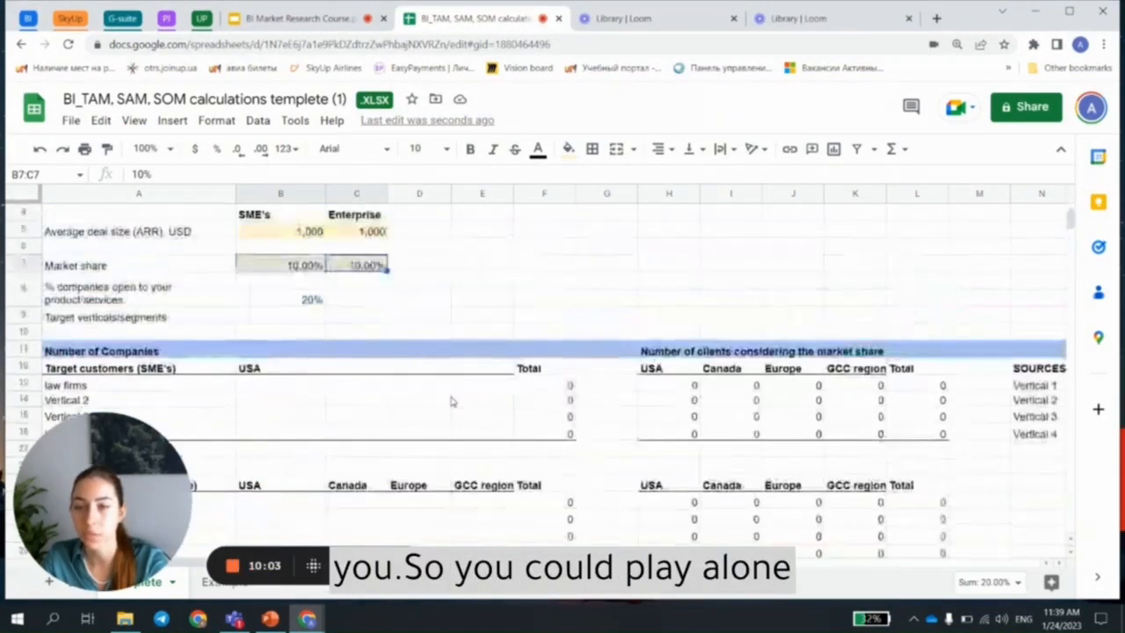
left_click(430, 318)
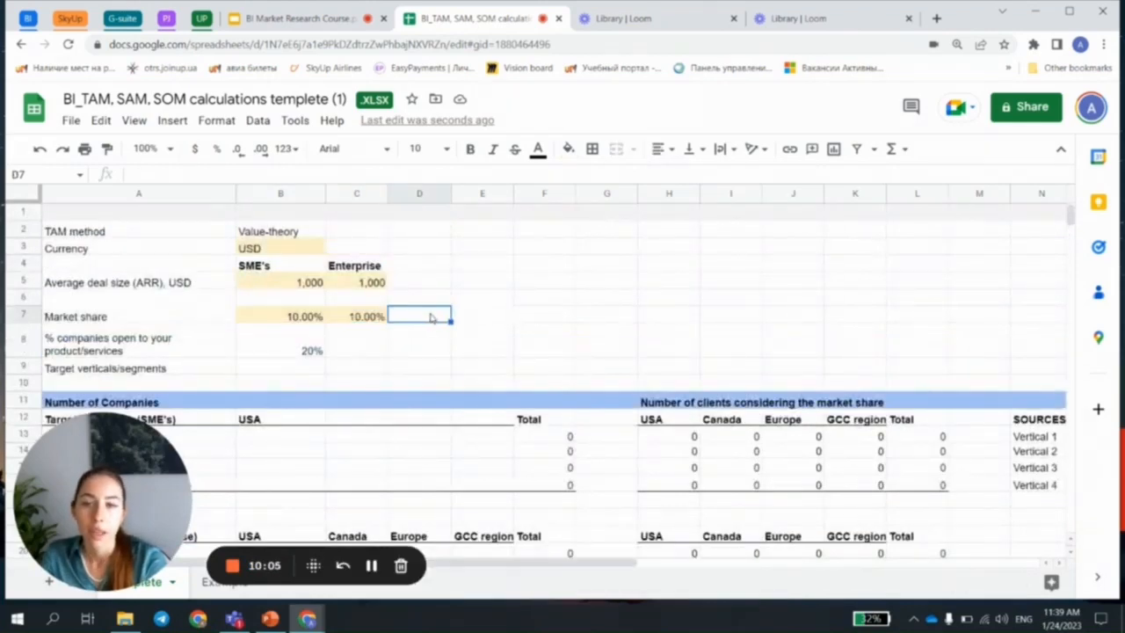
left_click(353, 317)
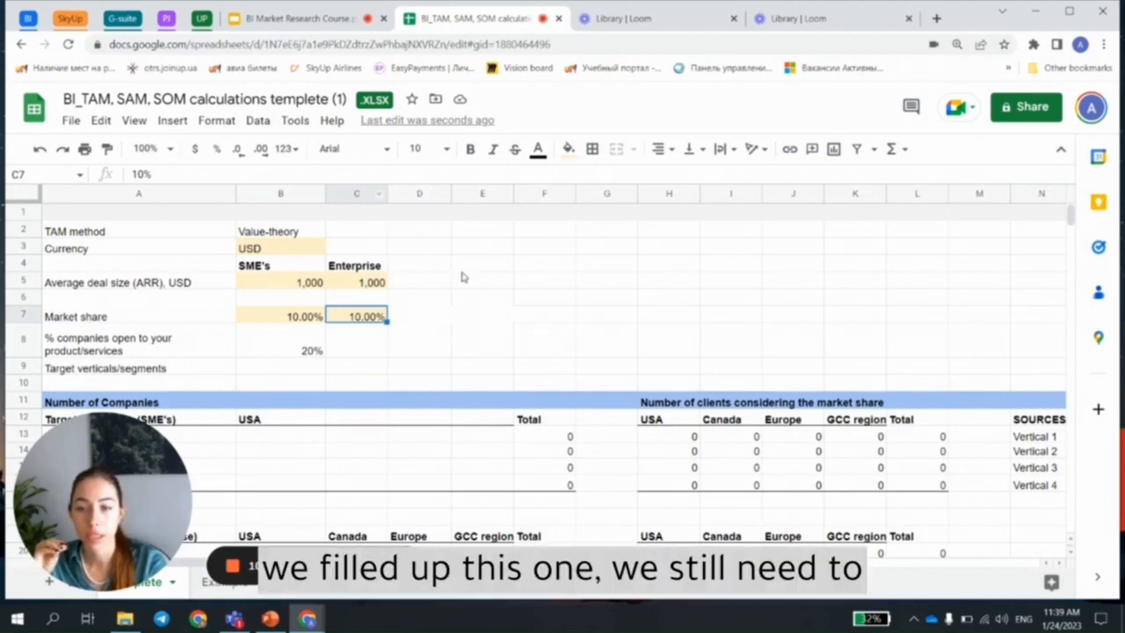
Step: Examine the Target verticals/segments row and the list of SME verticals under Number of Companies
scroll(462, 276, "down", 2)
left_click(105, 267)
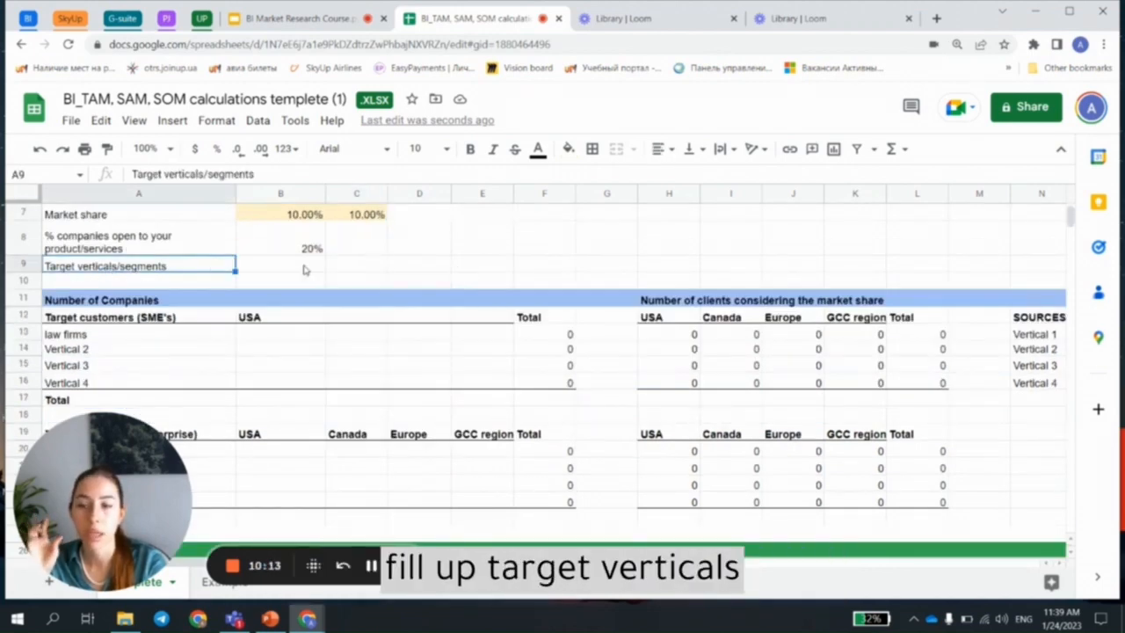
left_click_drag(304, 267, 554, 266)
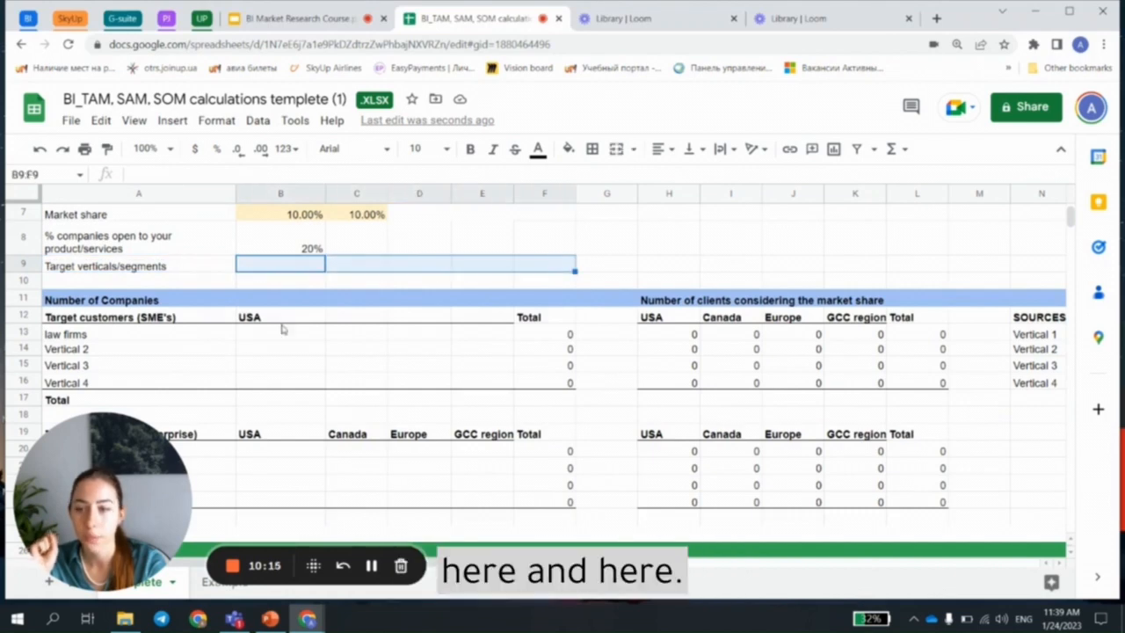
left_click_drag(77, 335, 88, 381)
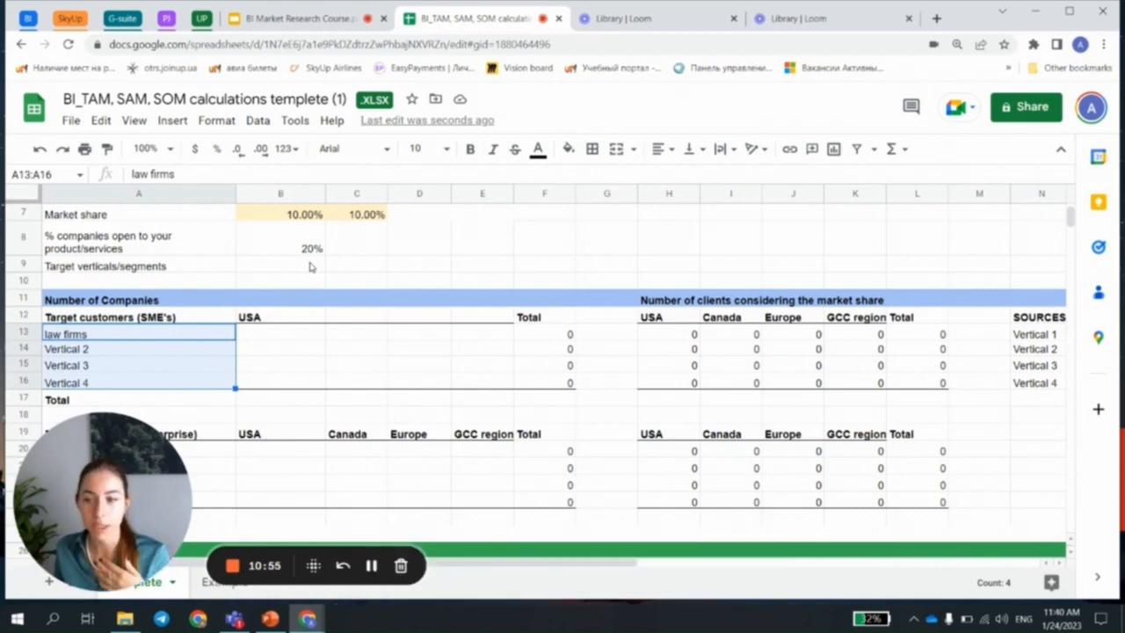
Step: Go through the law firms entry and the Vertical 2 to Vertical 4 placeholder rows in the SME target customers table
left_click(349, 366)
left_click(210, 335)
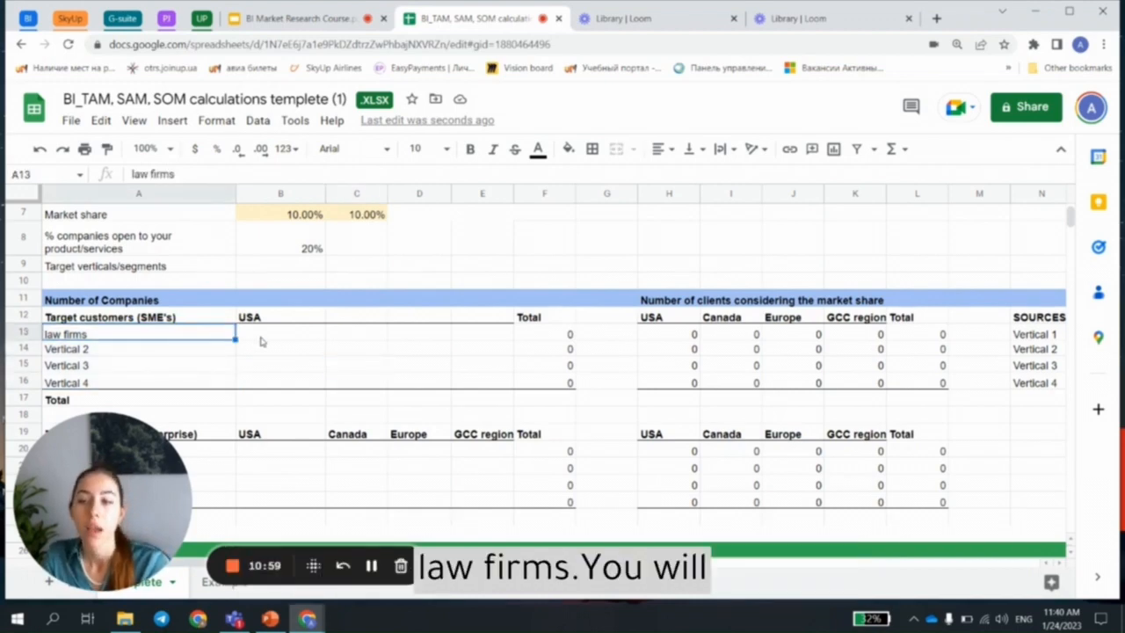
left_click(98, 355)
left_click_drag(98, 359, 101, 384)
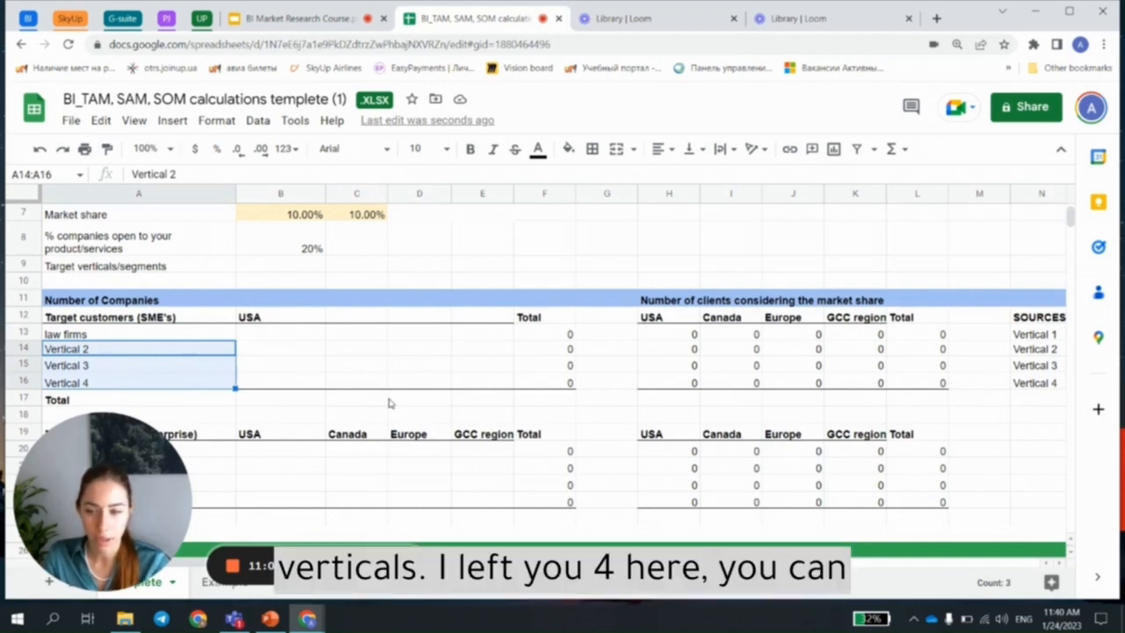
left_click(182, 384)
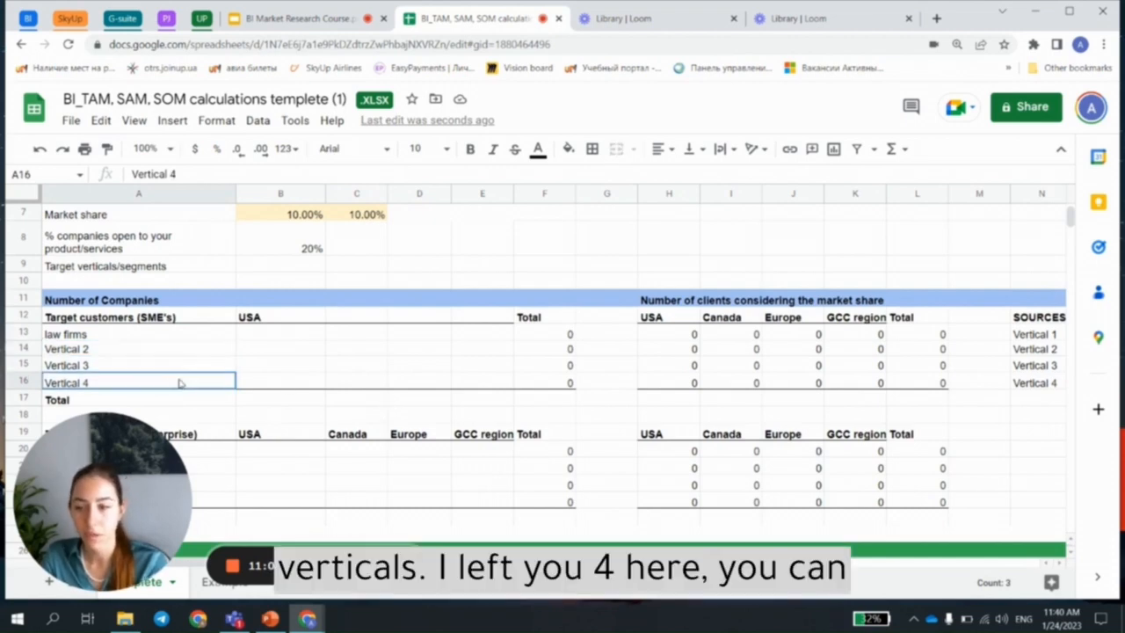
left_click(19, 383)
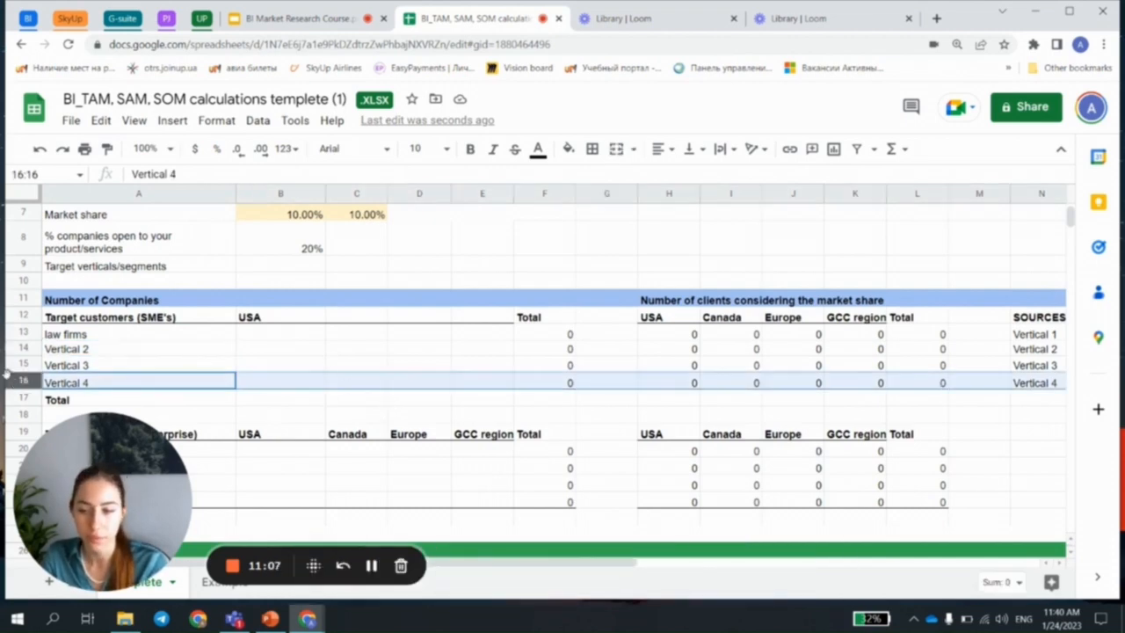
left_click(111, 367)
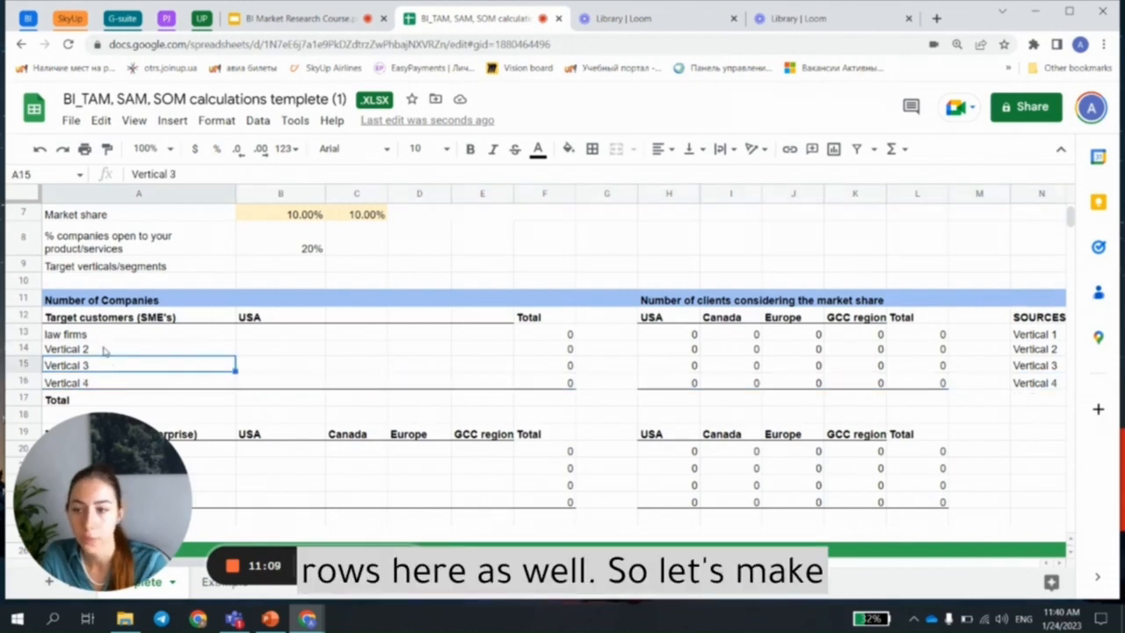
Step: Examine the region columns of the SME target customers table and compare them with the USA, Canada, Europe and GCC headings in the Enterprise table
left_click(101, 337)
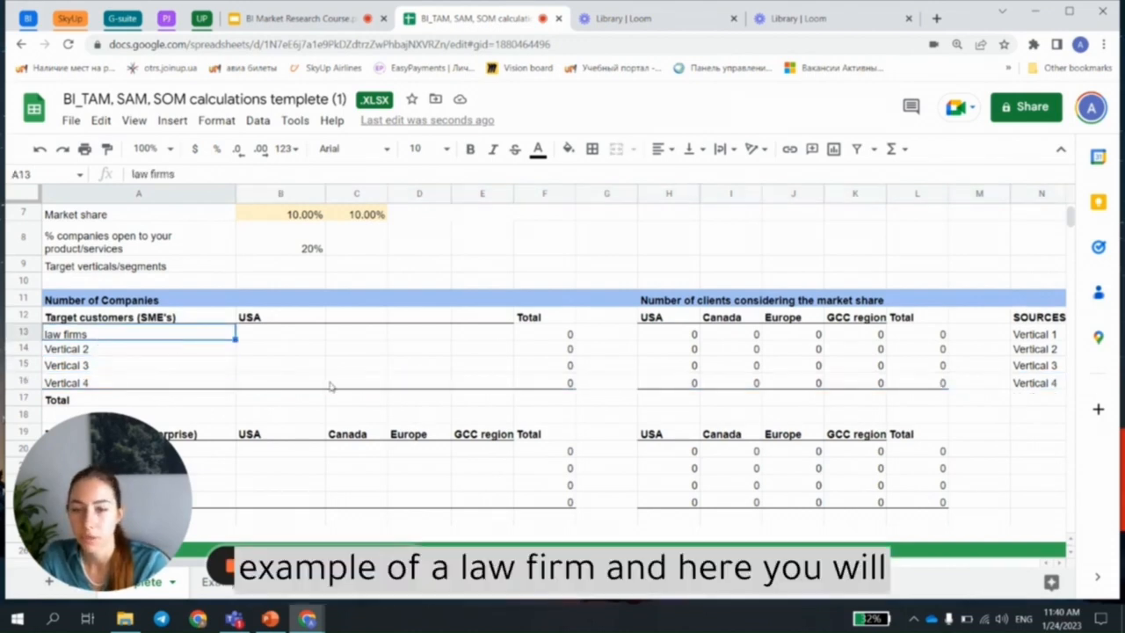
scroll(330, 387, "up", 1)
left_click_drag(264, 372, 498, 372)
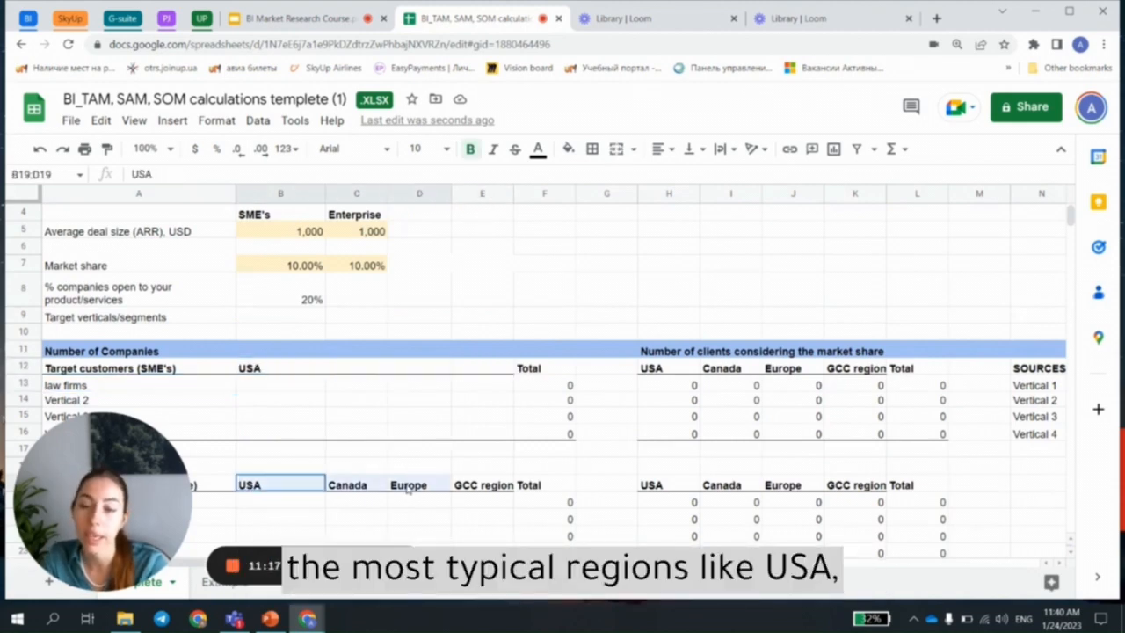
left_click_drag(297, 486, 474, 488)
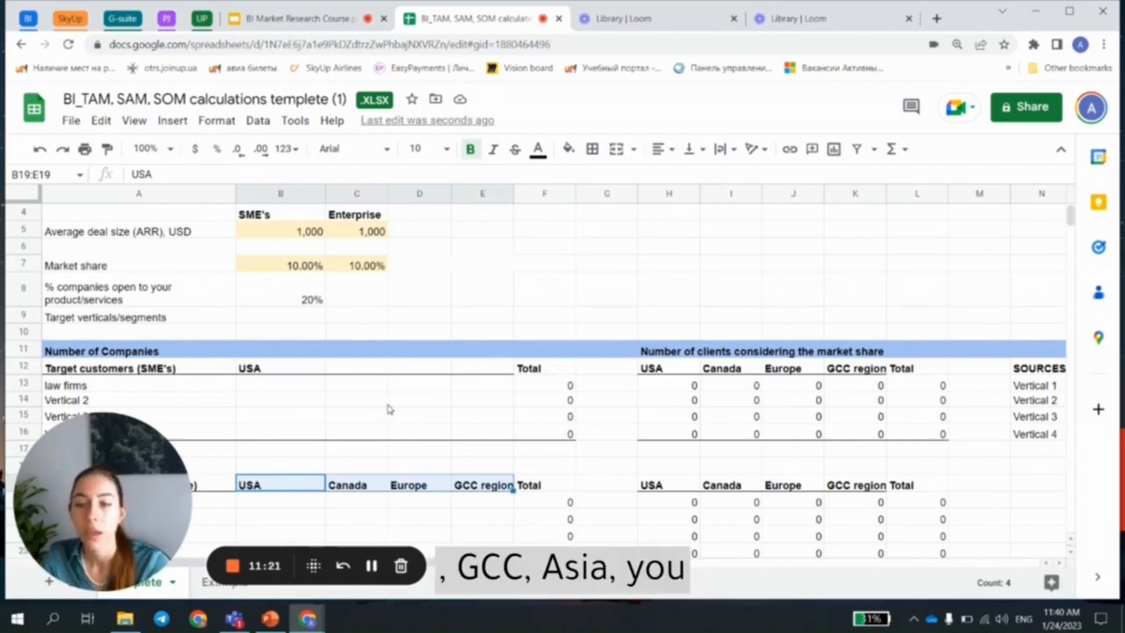
left_click_drag(299, 369, 488, 366)
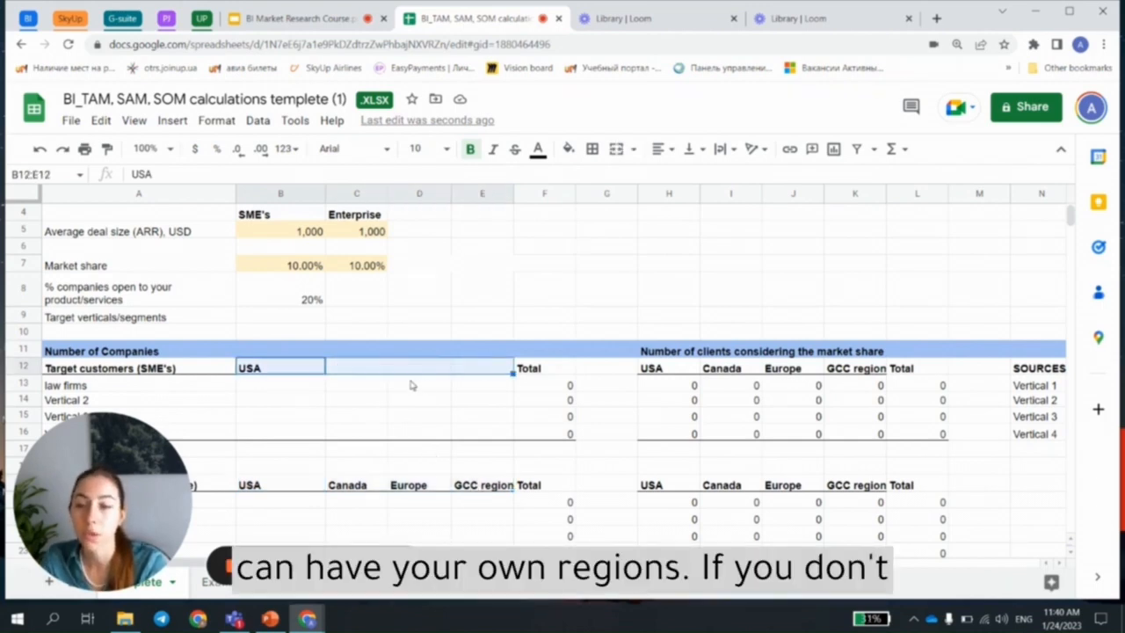
left_click(383, 369)
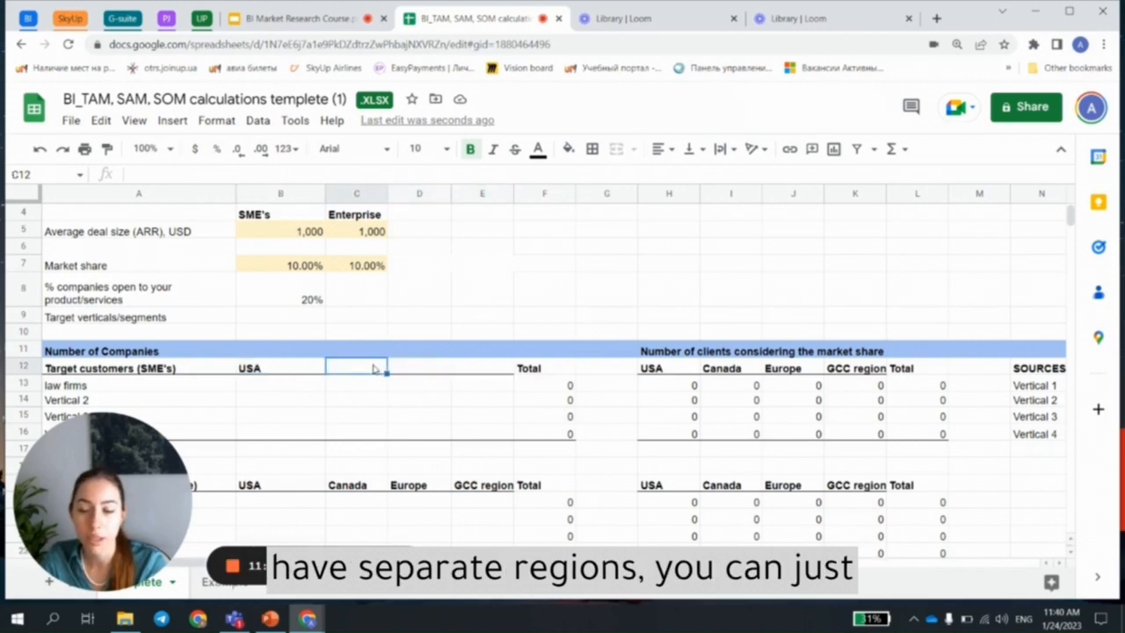
left_click(305, 369)
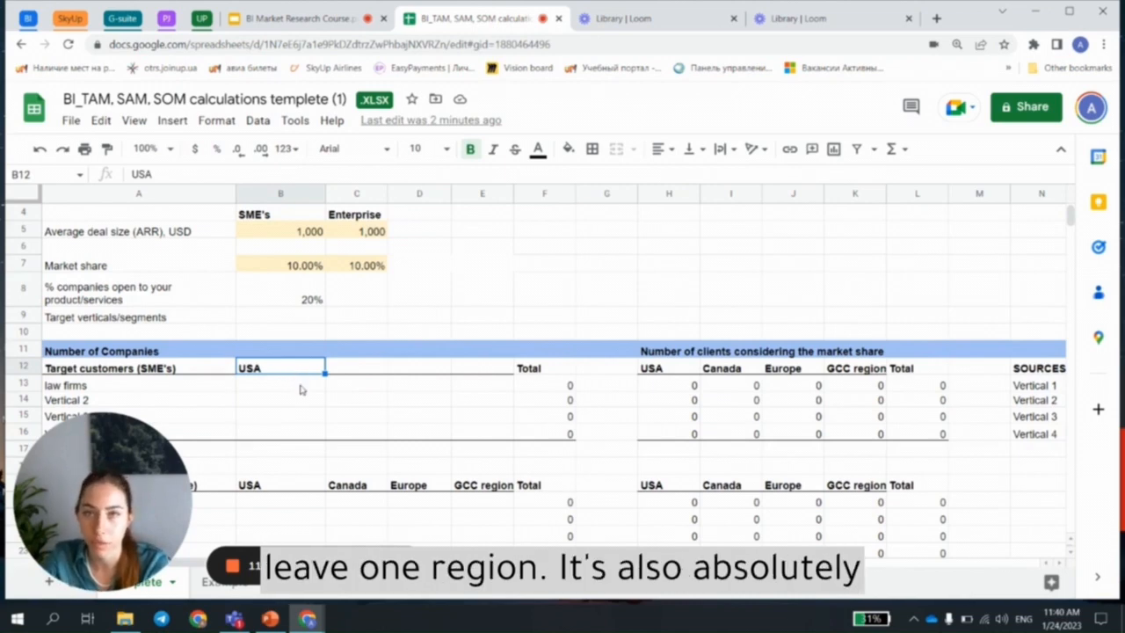
left_click_drag(356, 374, 457, 372)
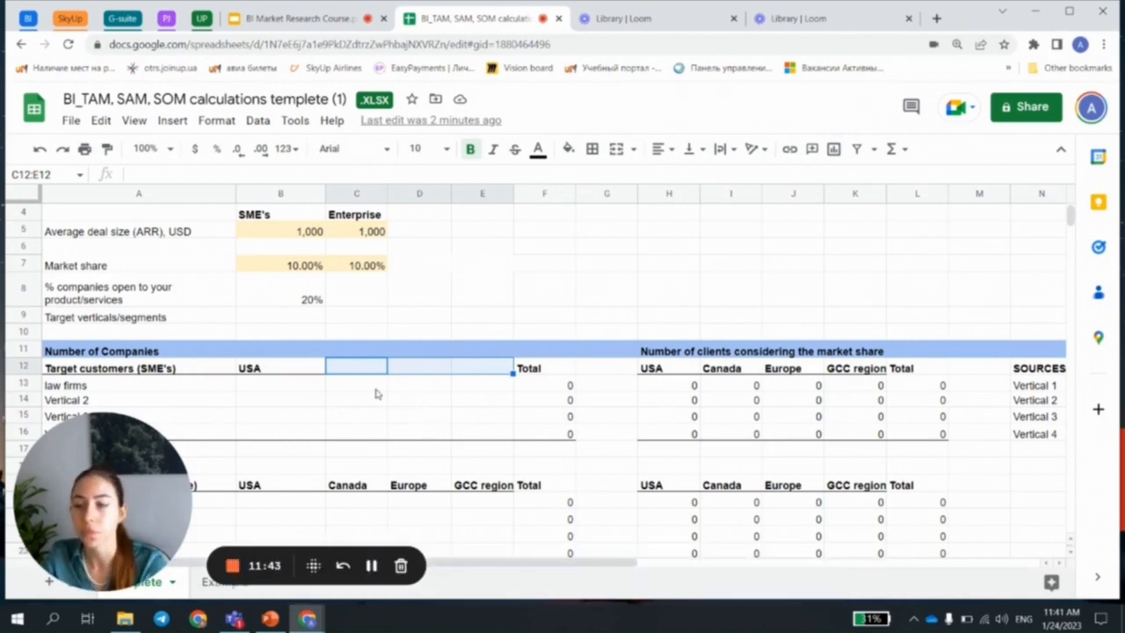
Step: Look over the empty company count cells for the SME verticals, focusing on law firms in the USA
left_click_drag(263, 387, 500, 442)
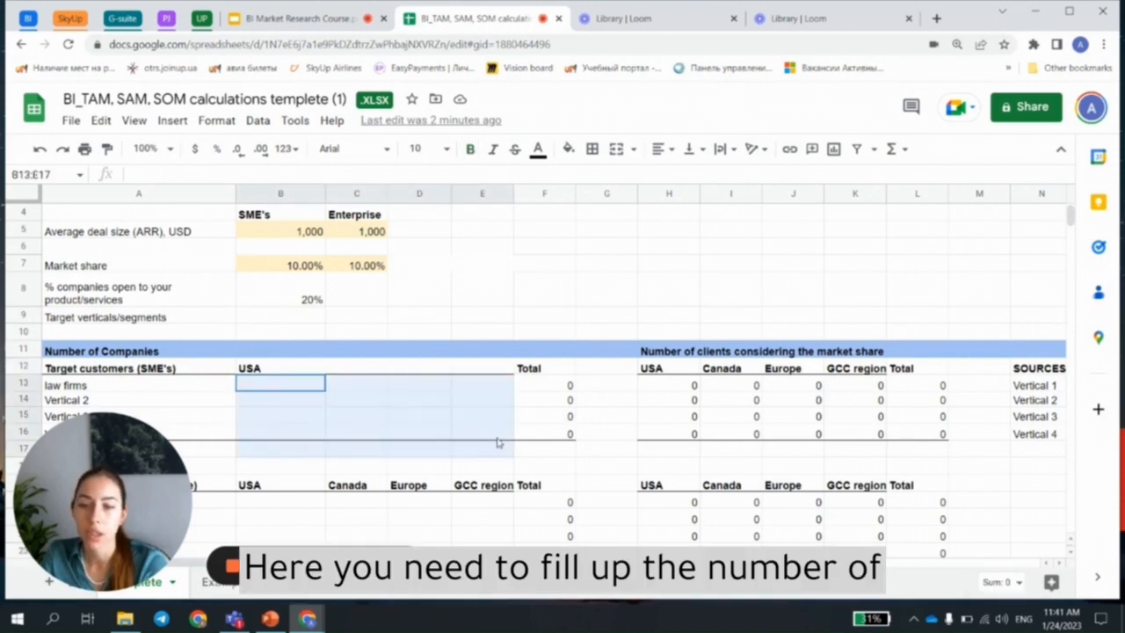
left_click(80, 387)
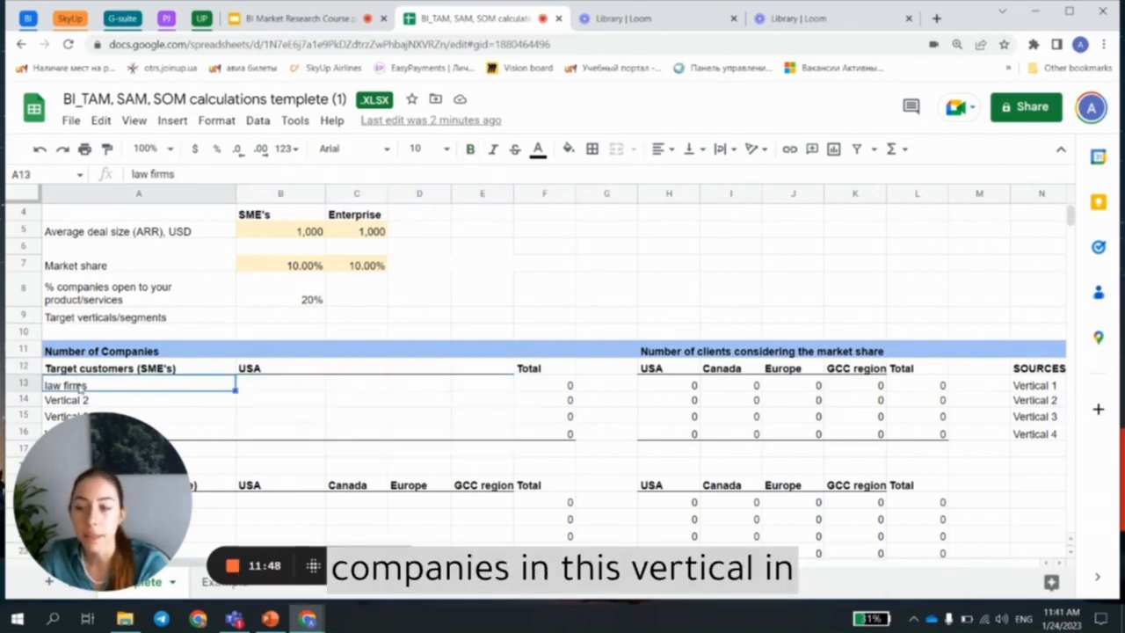
left_click(269, 374)
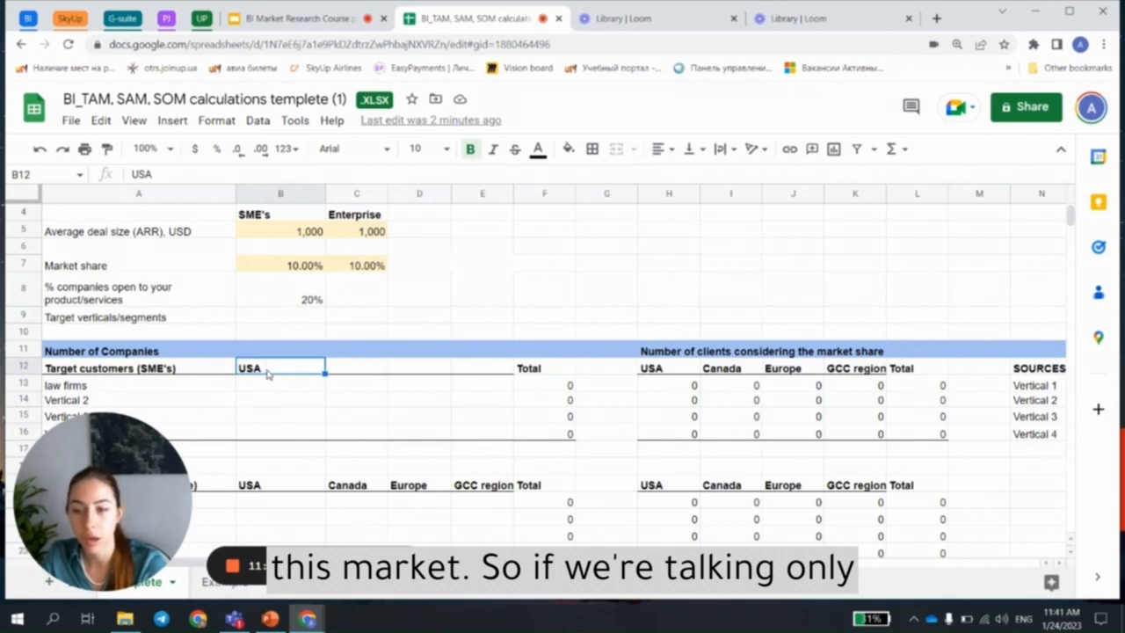
Step: Copy the law firms vertical name and search Google in a new browser tab for "number of law firms in USA"
left_click(80, 392)
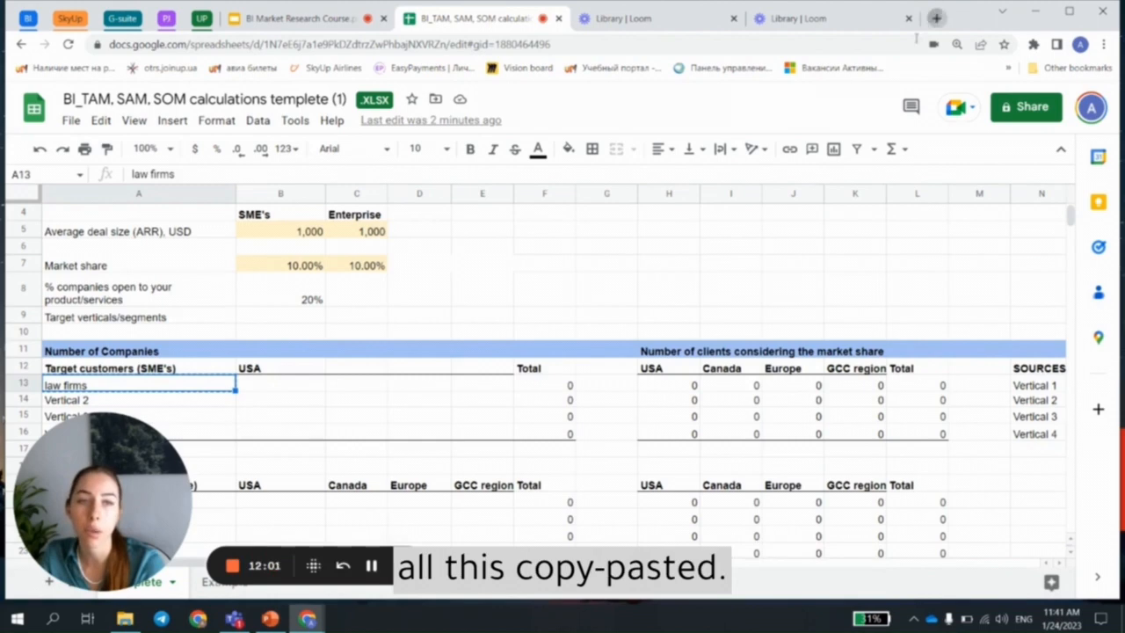
left_click(936, 18)
left_click(904, 44)
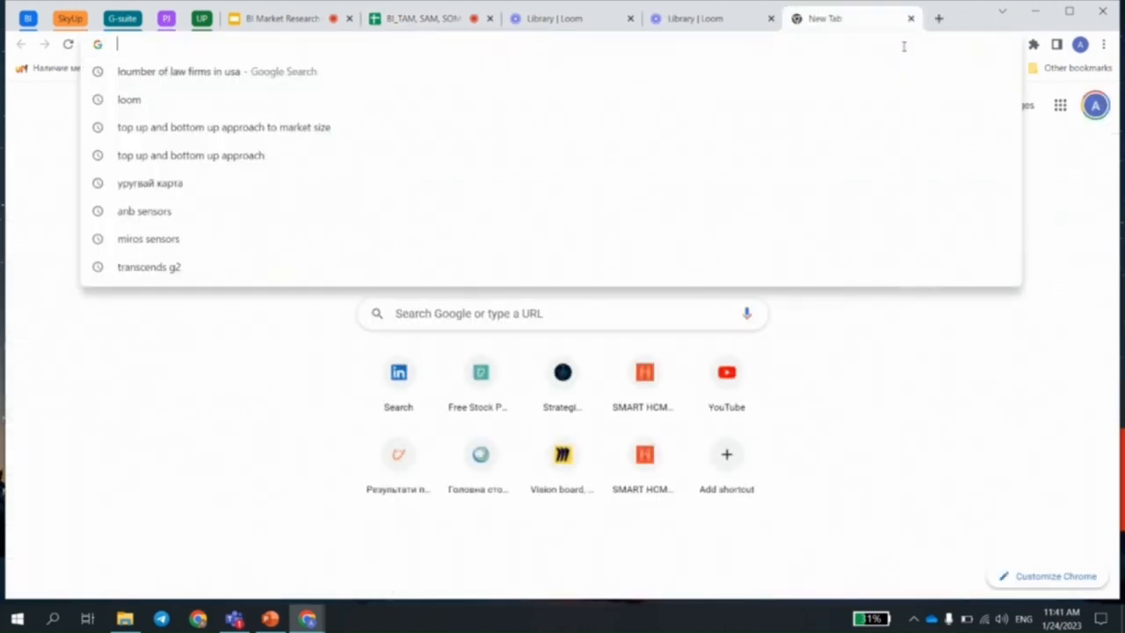
type("number o")
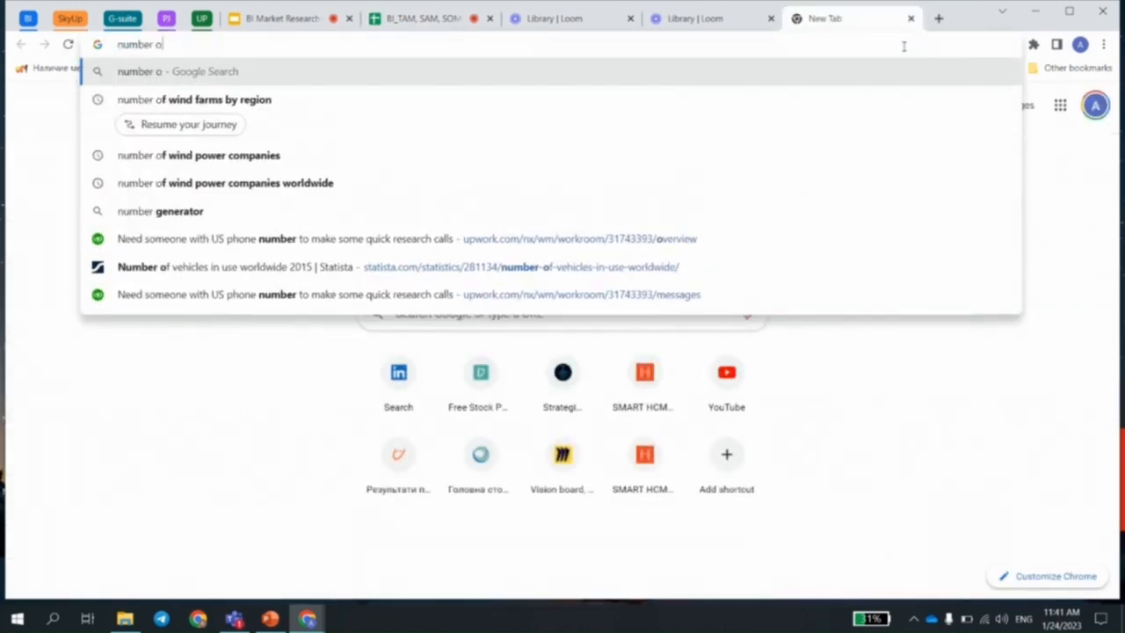
type("f law firms in")
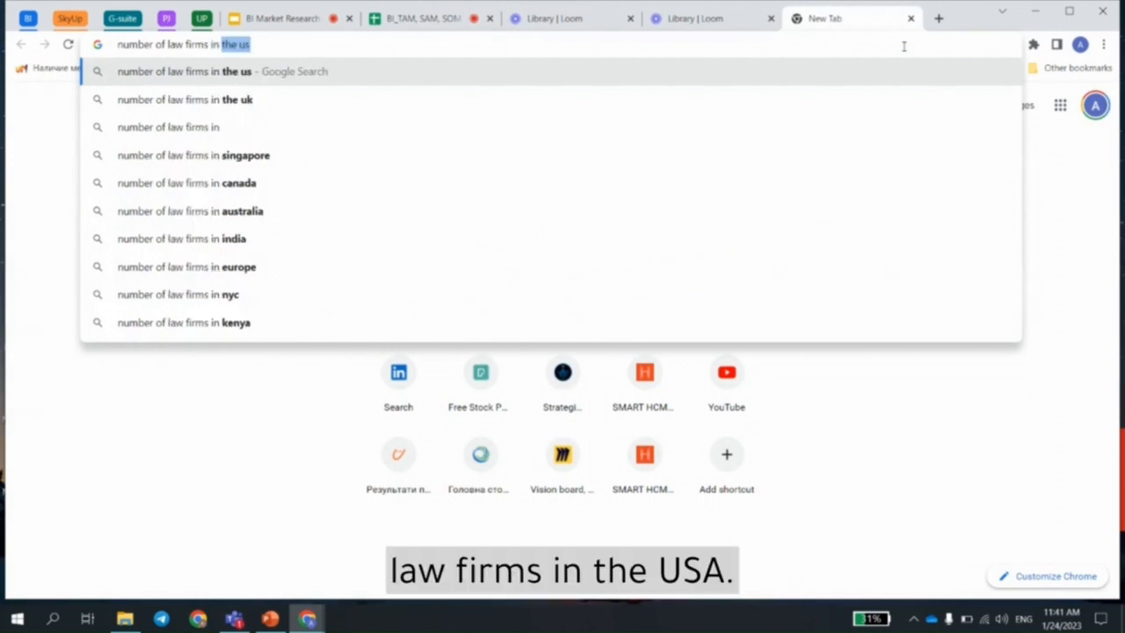
type(" USA")
key("Return")
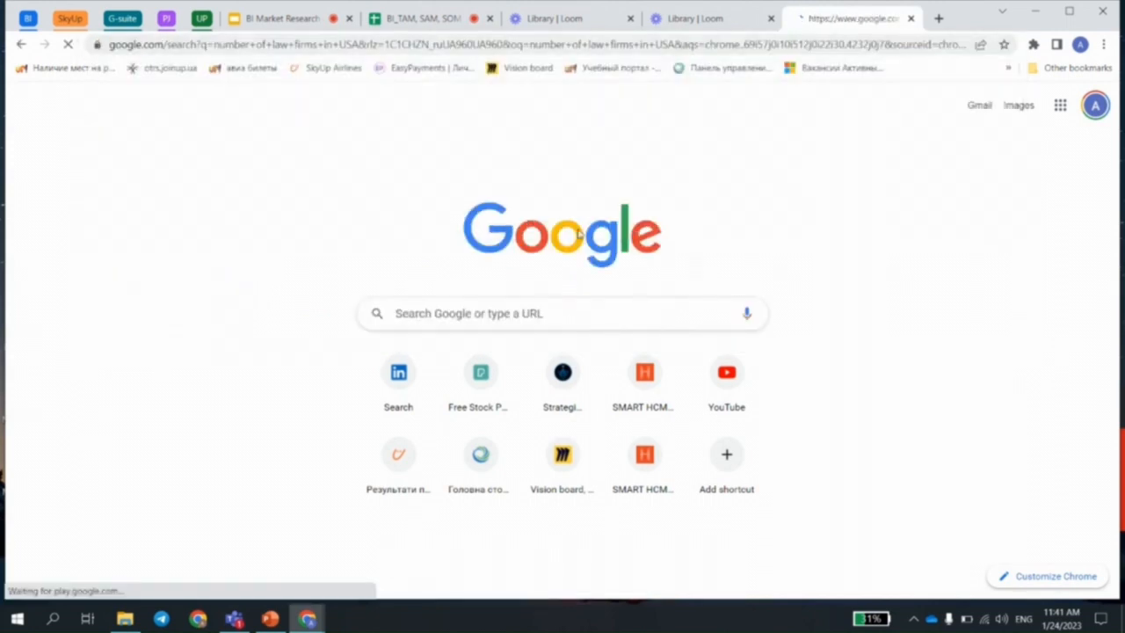
Step: Copy the 2023 law firm count from the search result into the SME table as 449,633 for law firms in the USA
left_click_drag(148, 254, 232, 263)
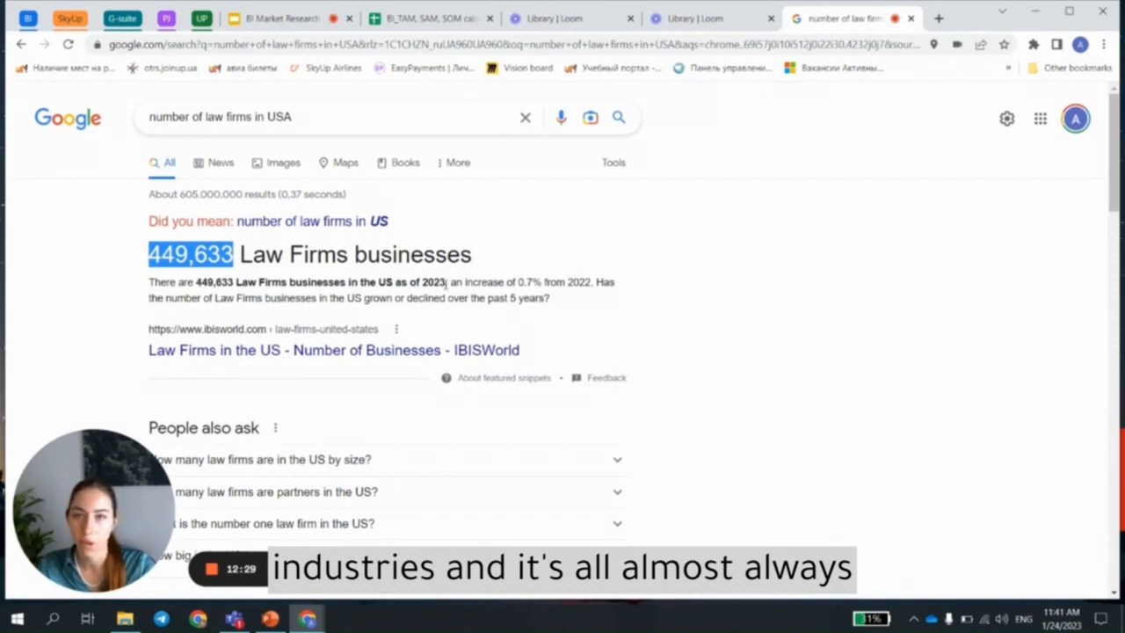
left_click_drag(447, 282, 420, 282)
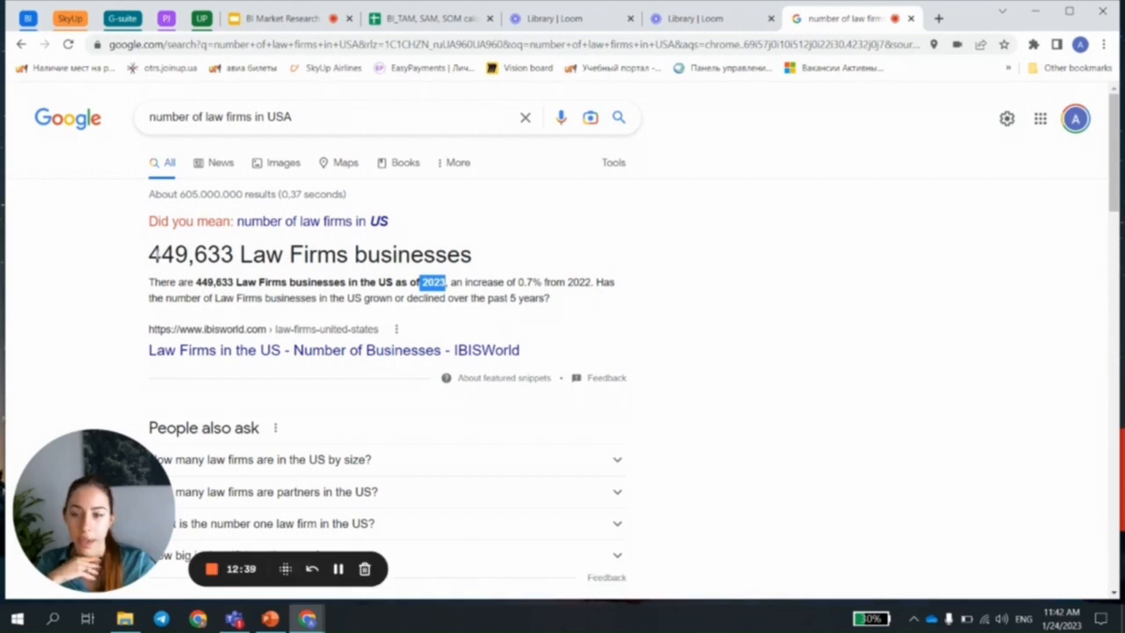
left_click_drag(150, 254, 233, 254)
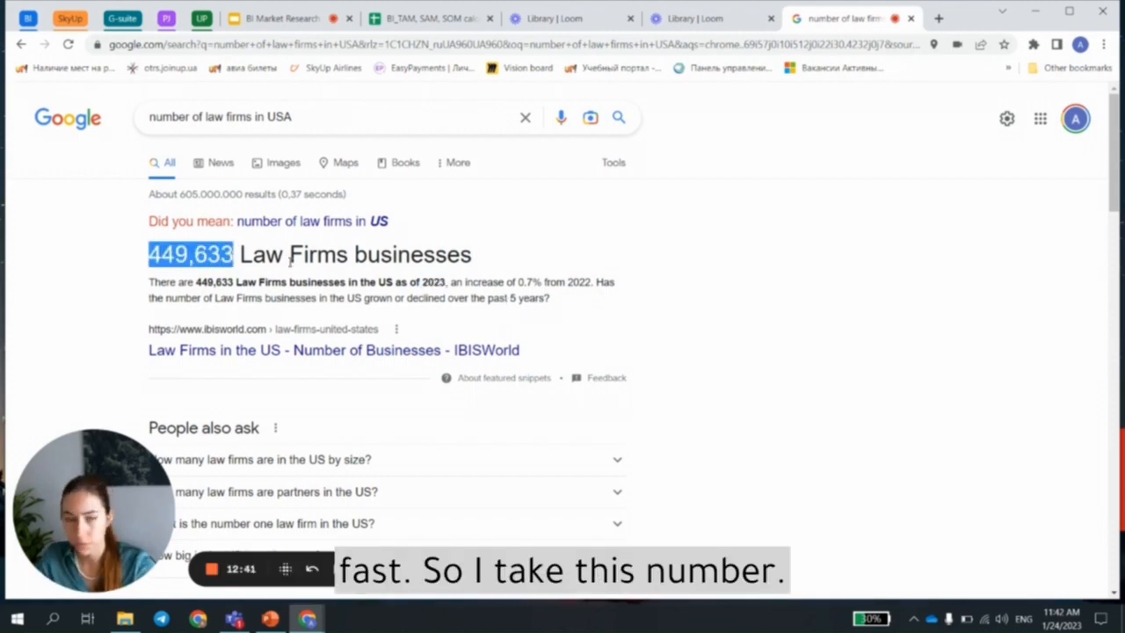
left_click(435, 19)
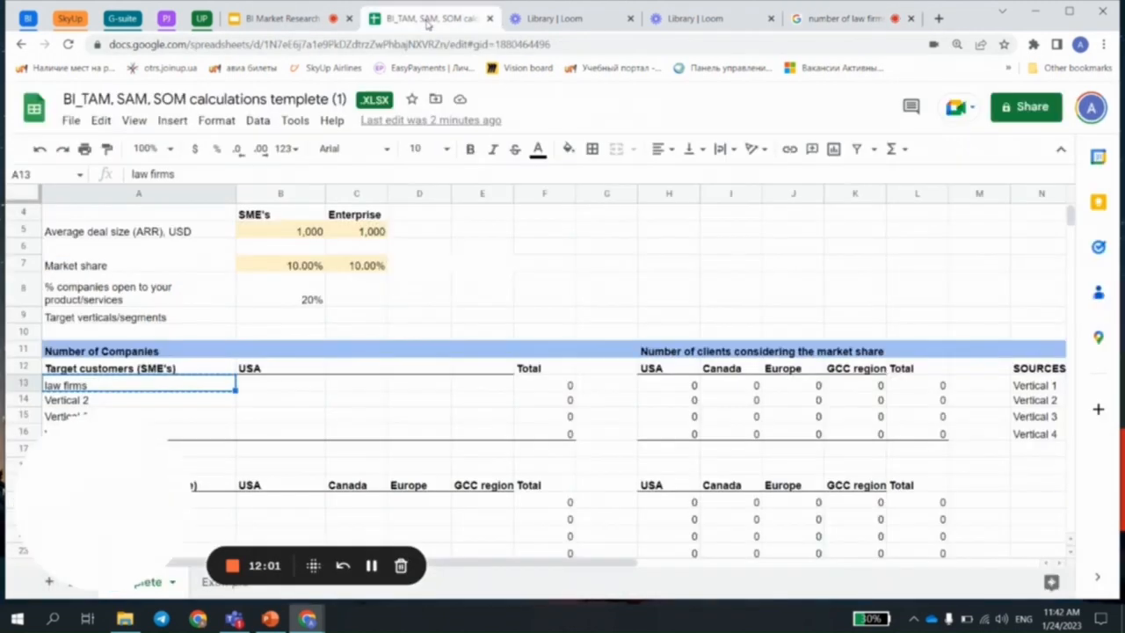
left_click(310, 383)
type("449,633")
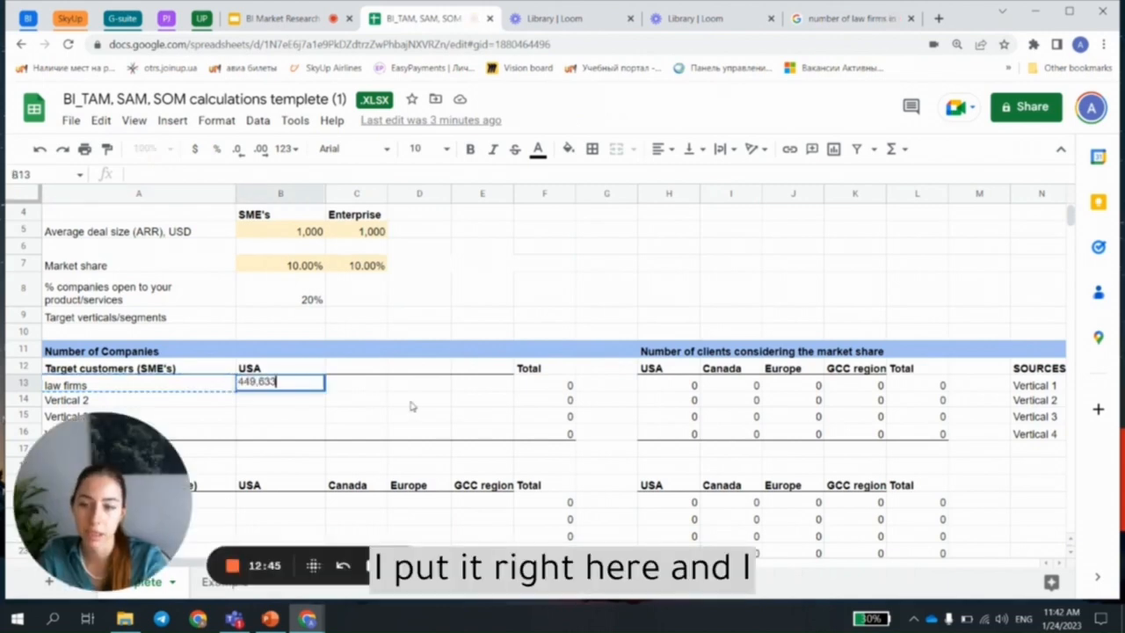
left_click(412, 406)
Step: Copy the IBISWorld result's link address and paste it into the Sources table as the USA source for Vertical 1
key("ctrl+9")
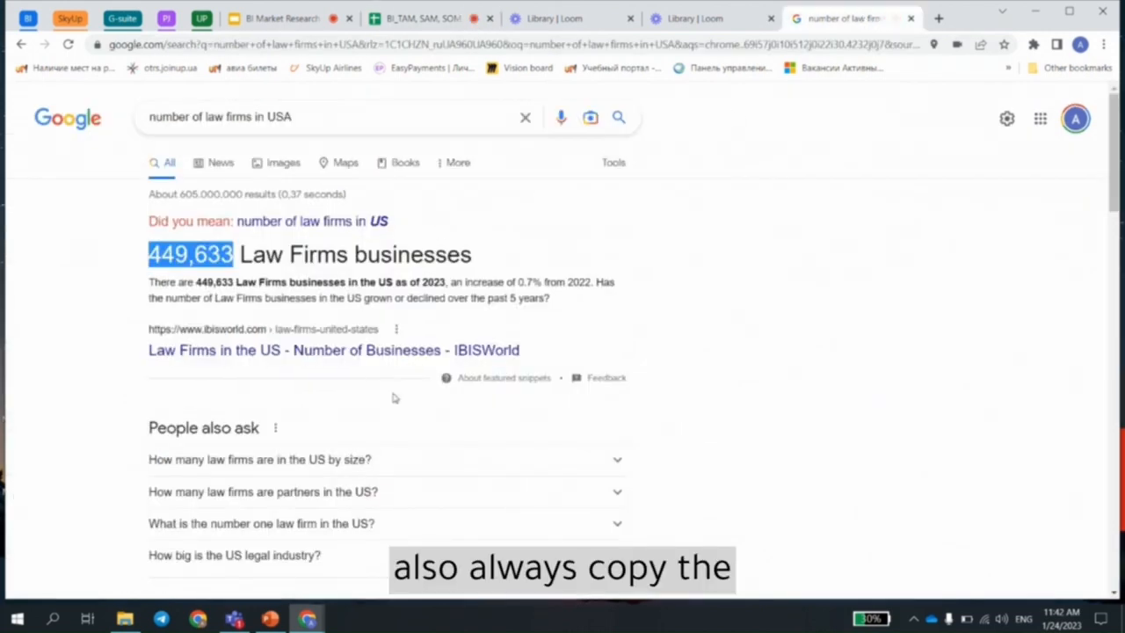
right_click(392, 349)
left_click(493, 439)
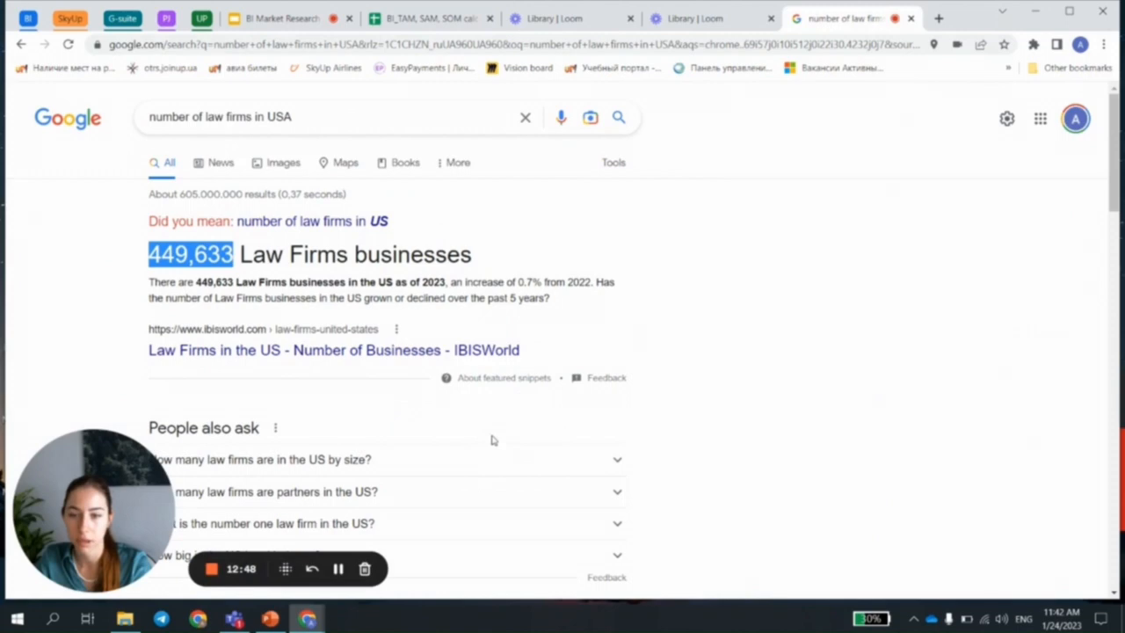
left_click(453, 16)
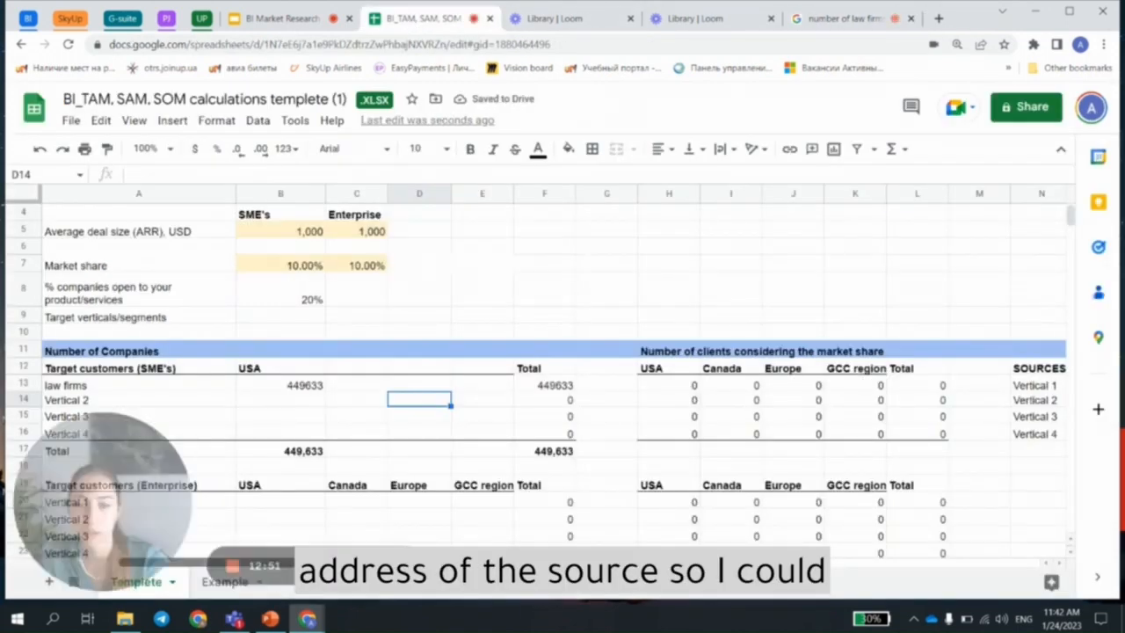
scroll(562, 396, "right", 3)
left_click(817, 386)
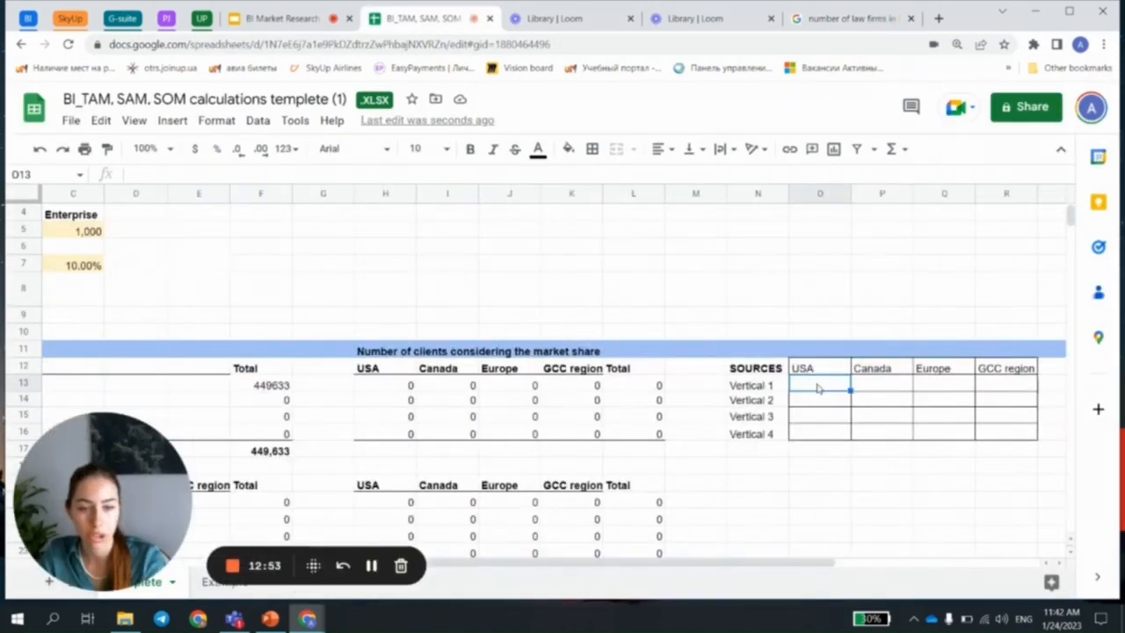
key("ctrl+v")
left_click(833, 507)
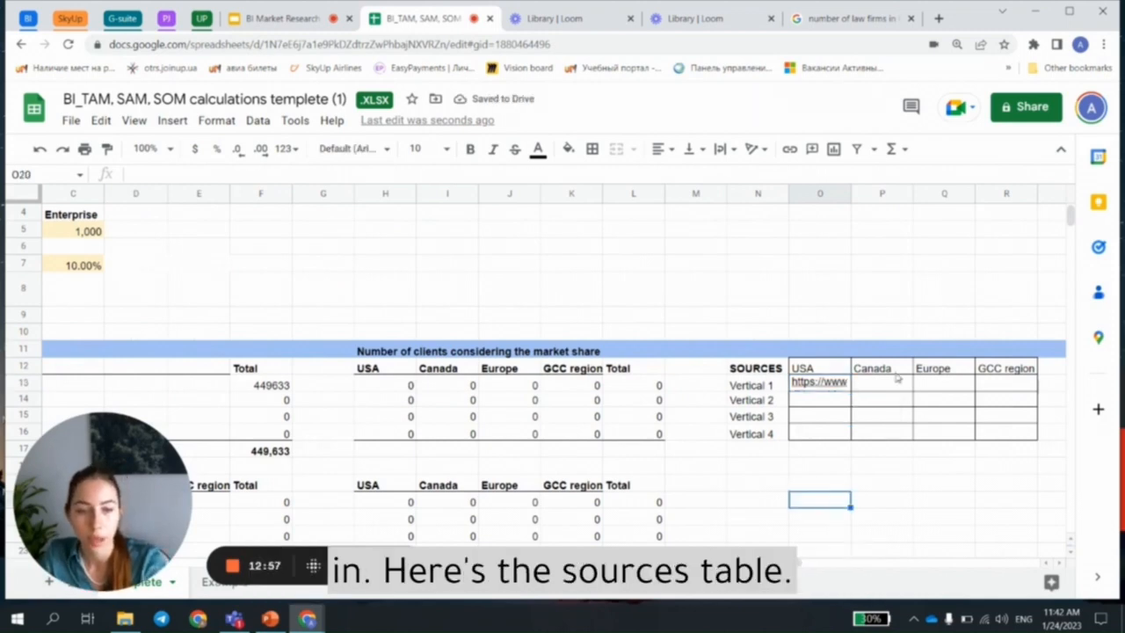
Step: Review the Sources table and the USA law firms count, along with the Enterprise target customers table below
left_click_drag(778, 376, 1028, 435)
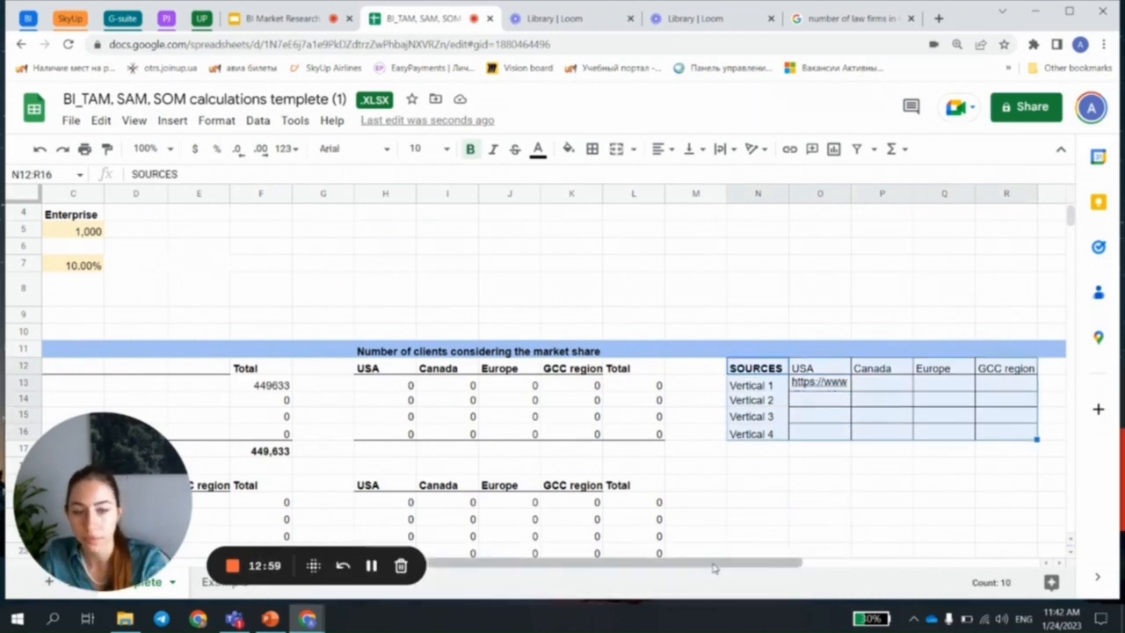
left_click_drag(714, 567, 497, 552)
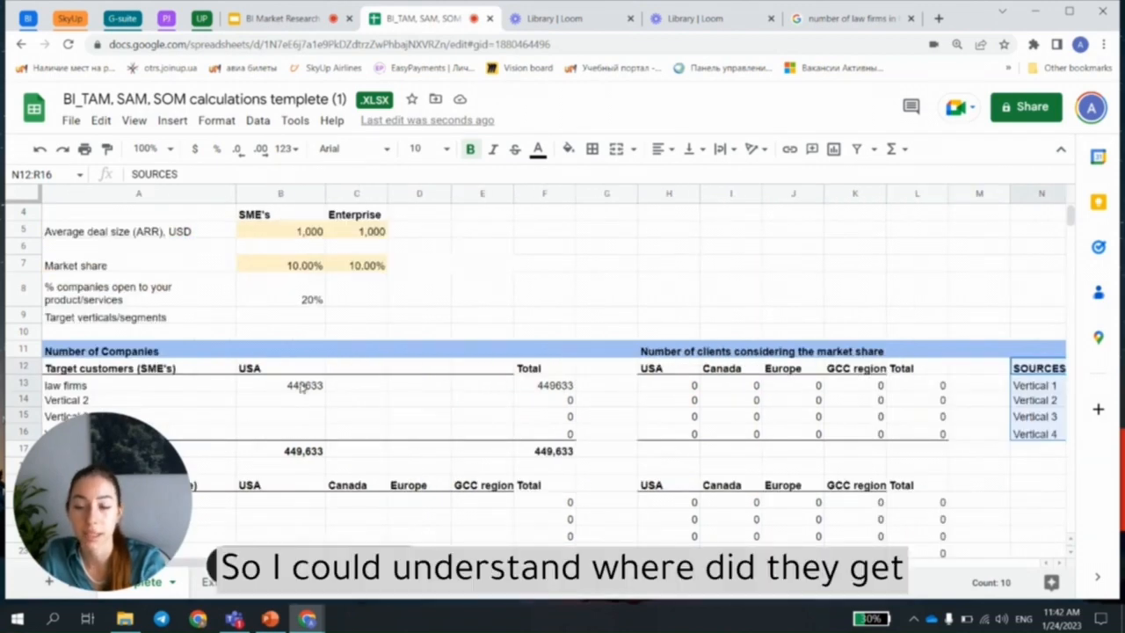
left_click(381, 401)
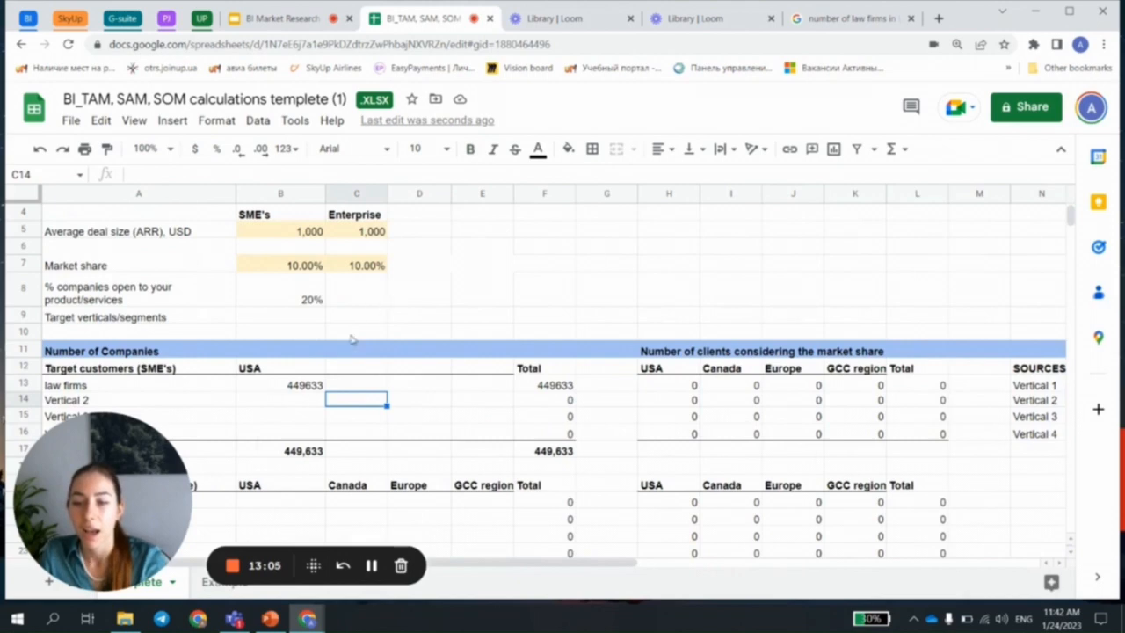
left_click(308, 390)
scroll(374, 342, "down", 2)
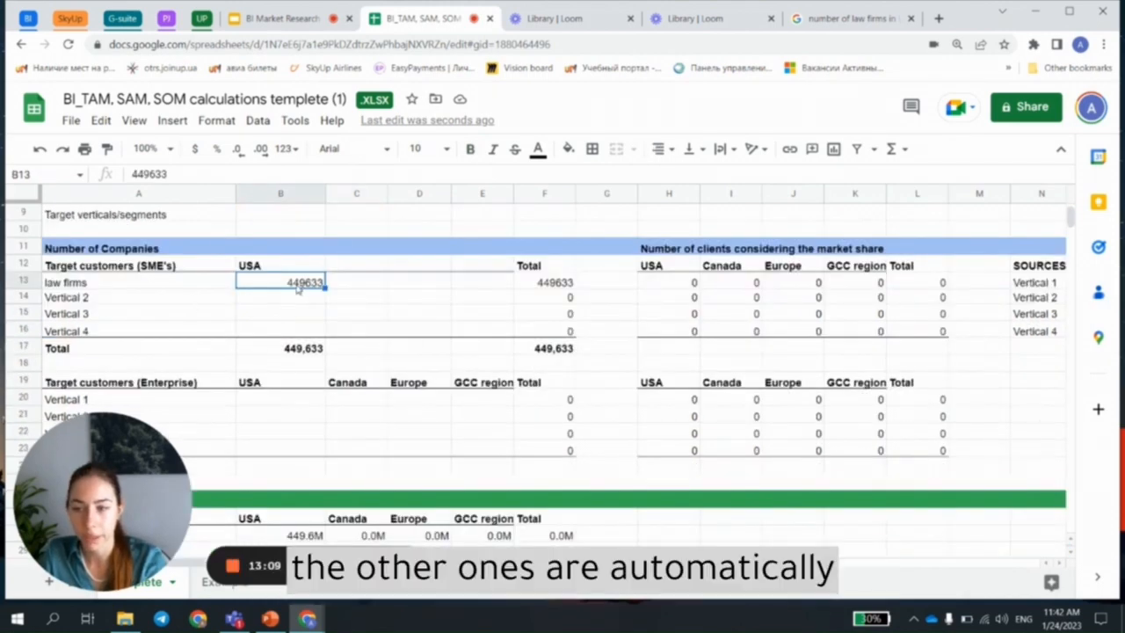
scroll(299, 290, "down", 1)
left_click_drag(22, 330, 514, 417)
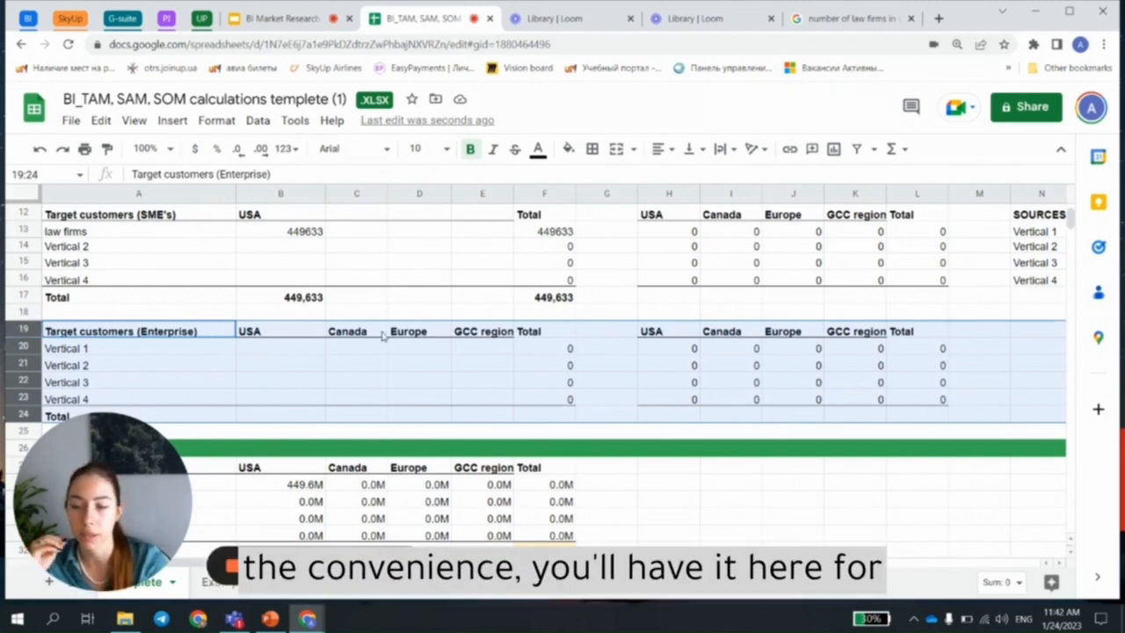
Step: Examine the TAM section for SMEs, checking the formula for law firms in the USA and the currency unit of the total
scroll(377, 318, "down", 4)
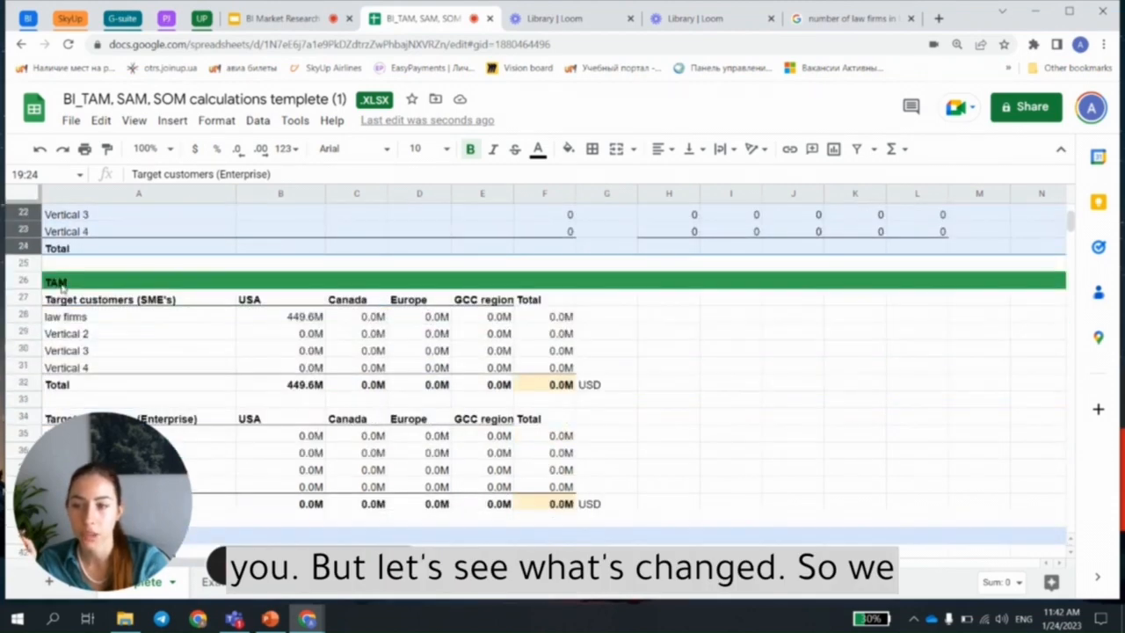
left_click(61, 287)
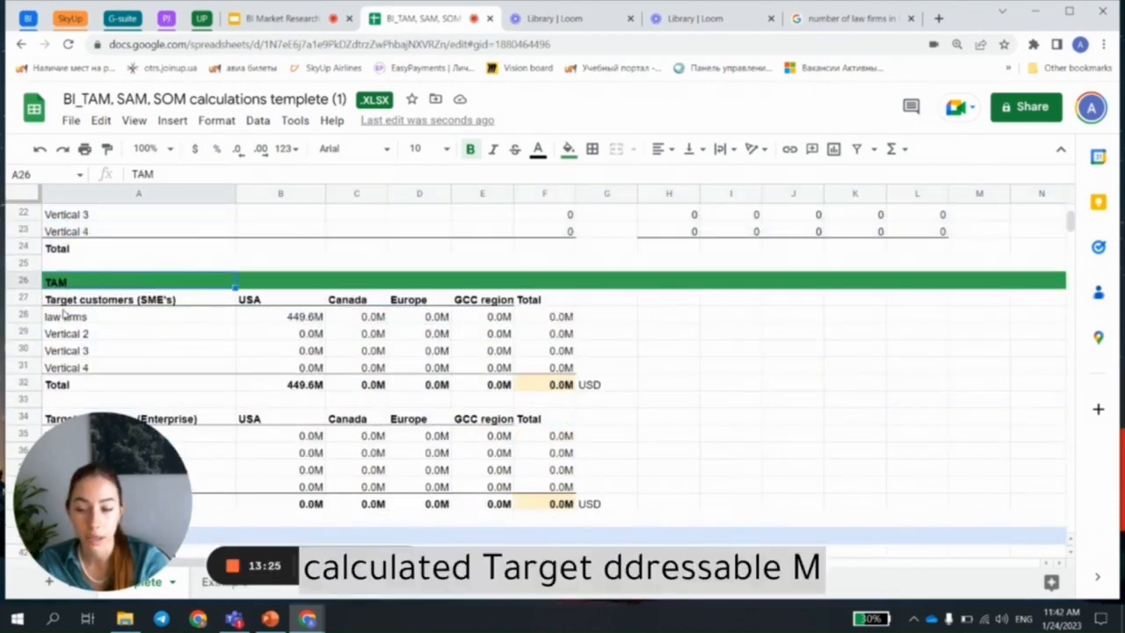
left_click(267, 317)
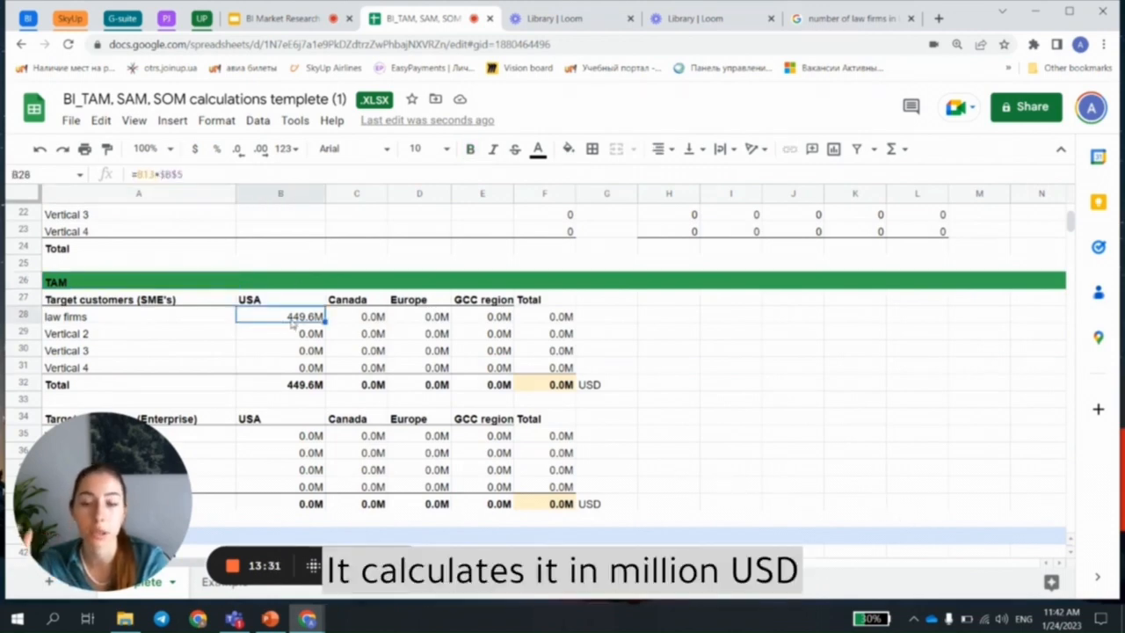
left_click(601, 389)
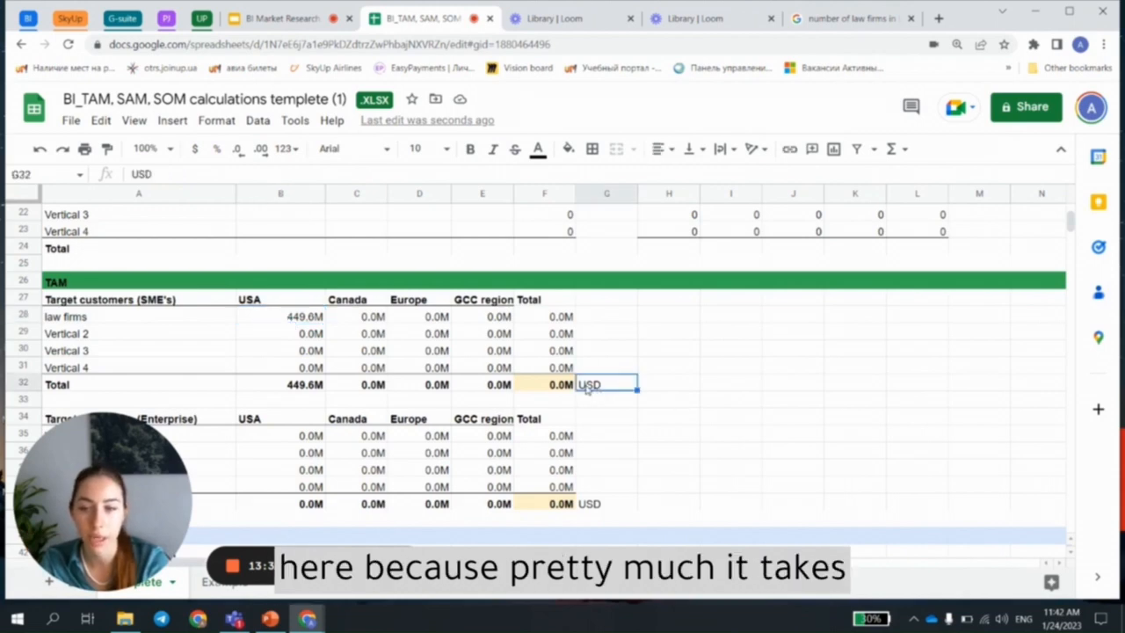
left_click(322, 322)
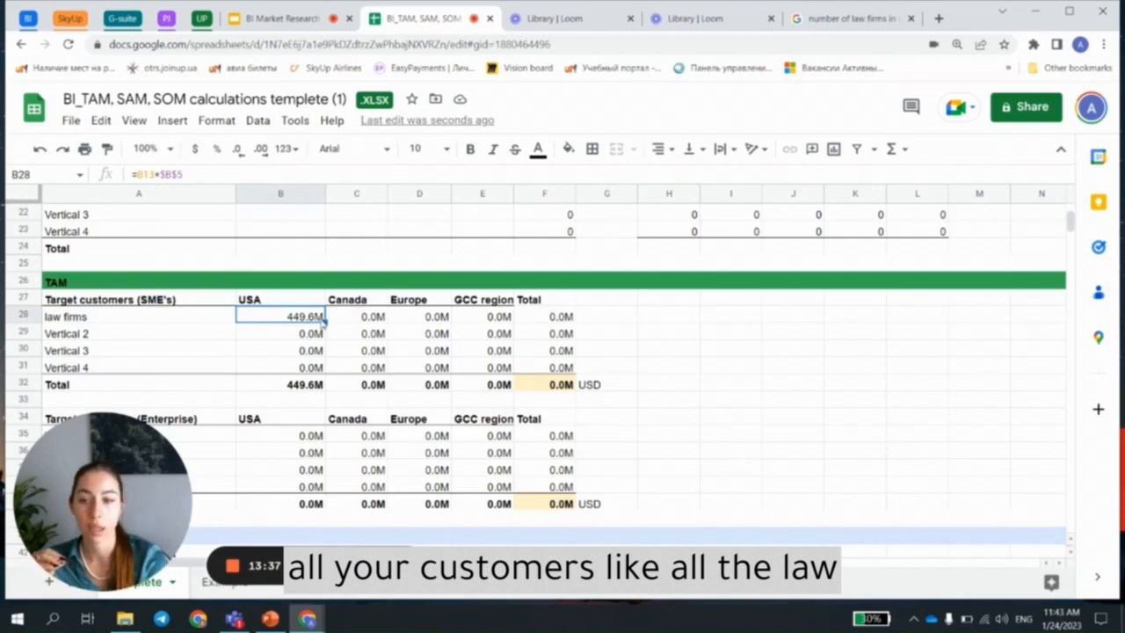
Step: Compare the law firms count for the USA with the TAM formula that multiplies it by the average deal size
scroll(322, 321, "up", 5)
left_click(300, 337)
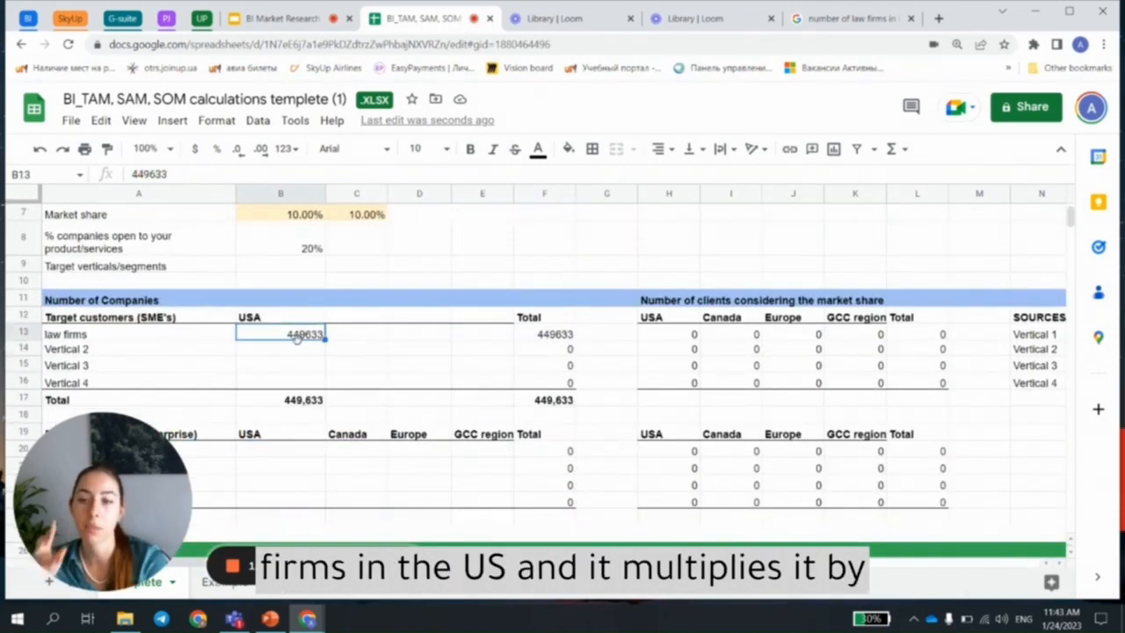
scroll(297, 290, "up", 2)
scroll(276, 311, "down", 7)
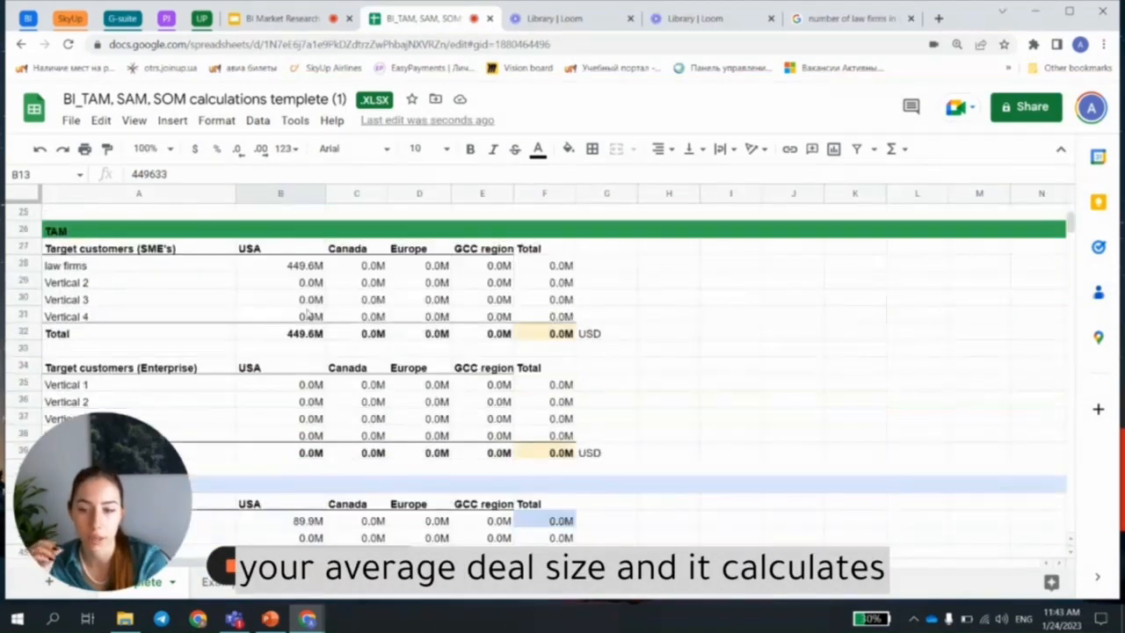
left_click(315, 266)
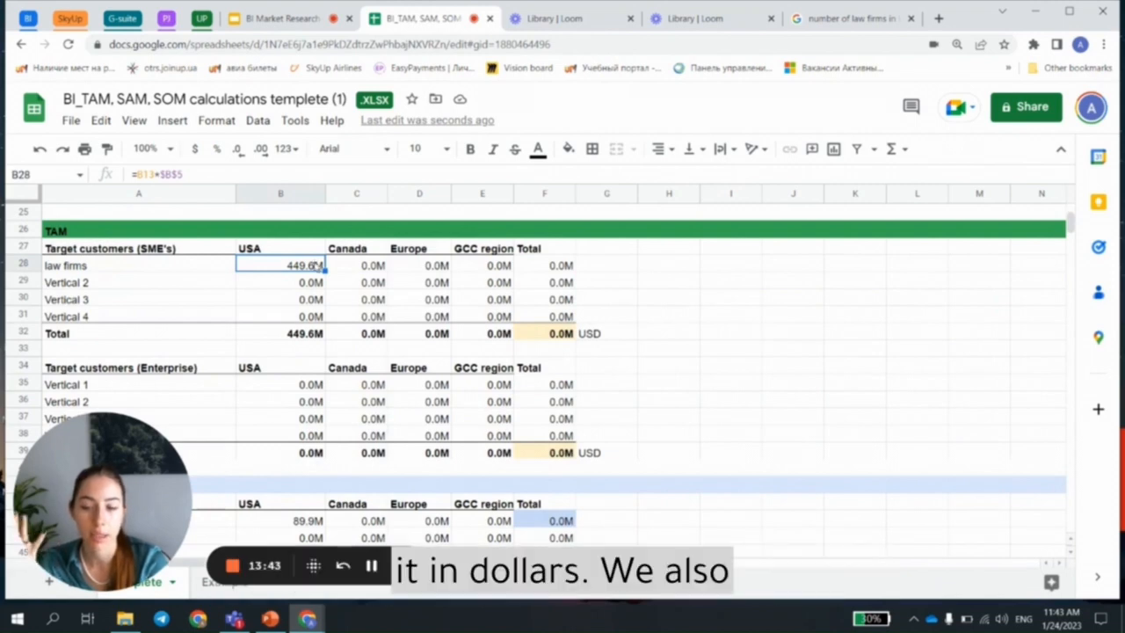
Step: Examine the SAM table for SMEs, checking the USA law firms formula and the percentage of companies open to the product
scroll(606, 339, "down", 4)
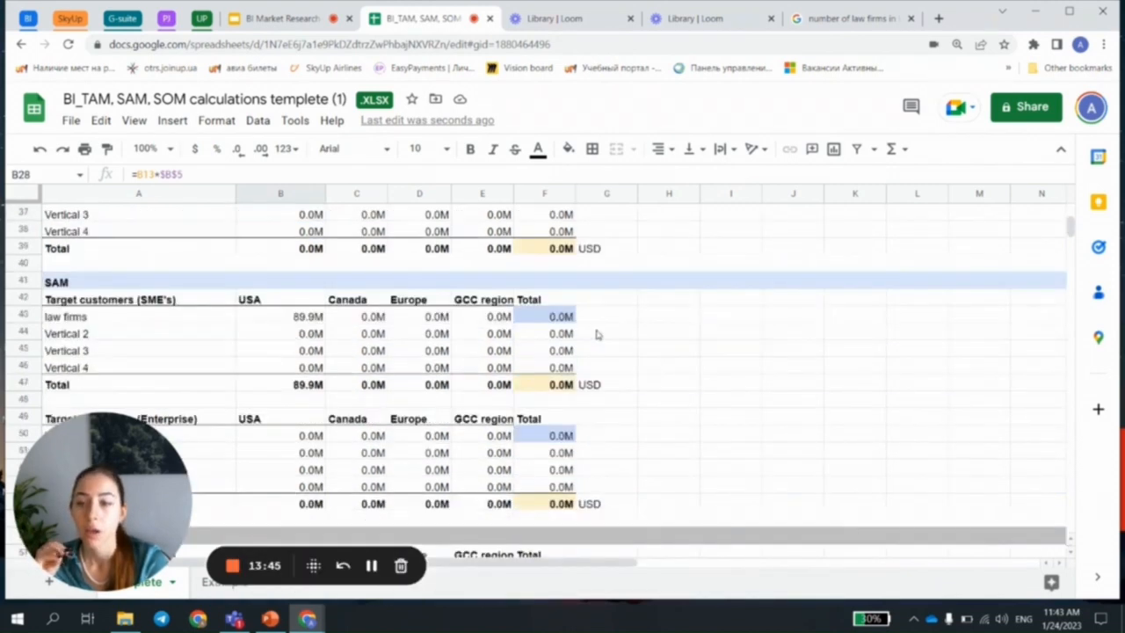
left_click(271, 321)
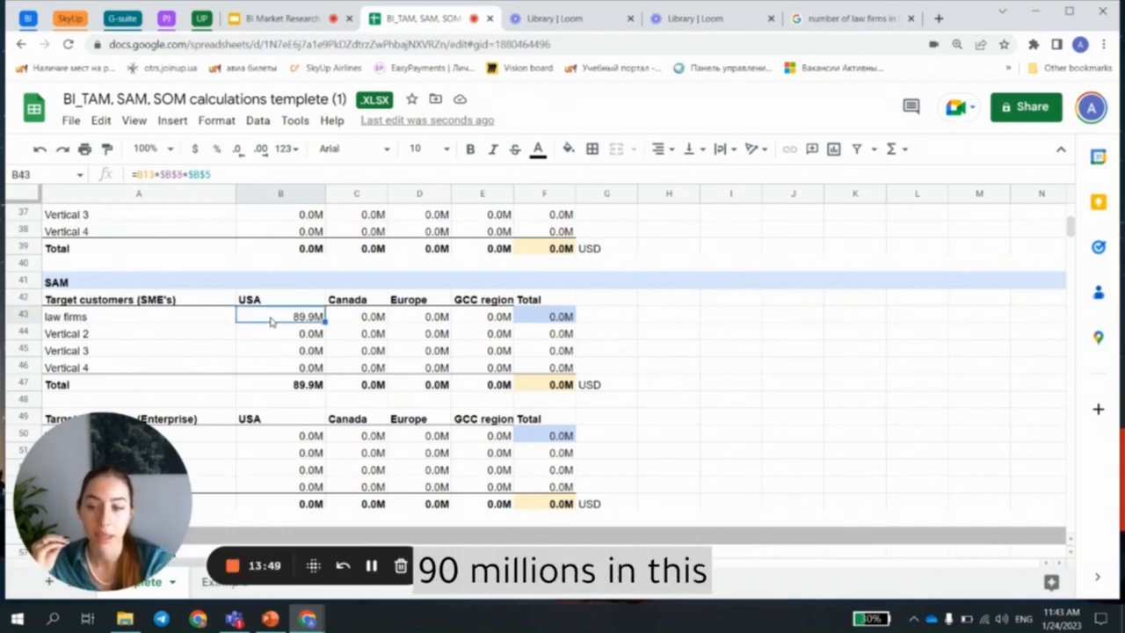
left_click_drag(203, 282, 570, 389)
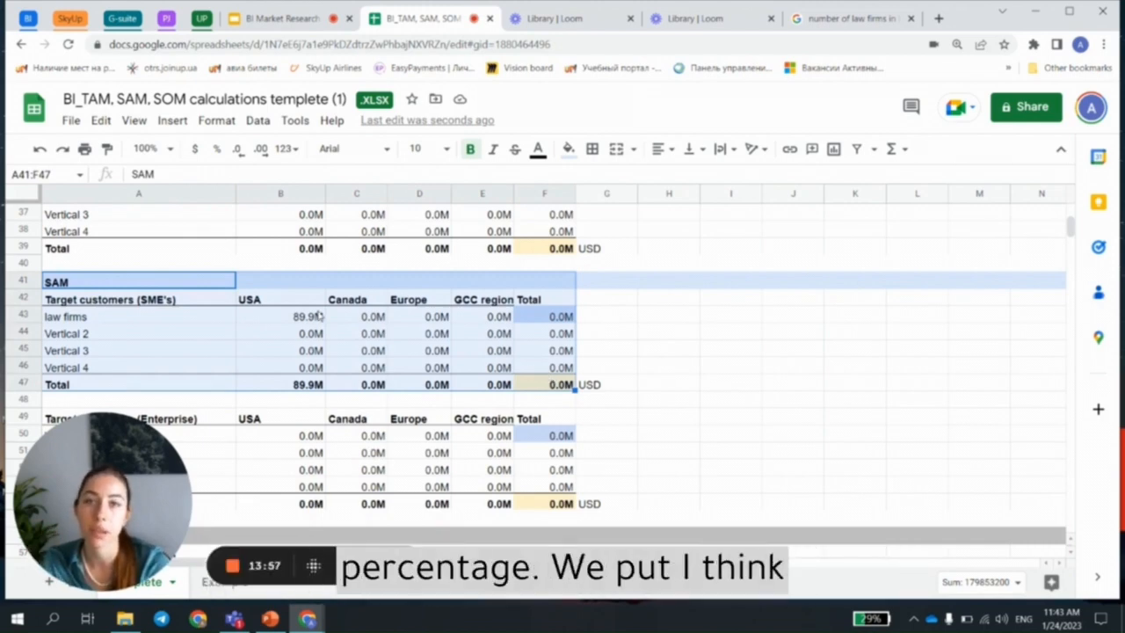
scroll(321, 316, "up", 10)
left_click(310, 350)
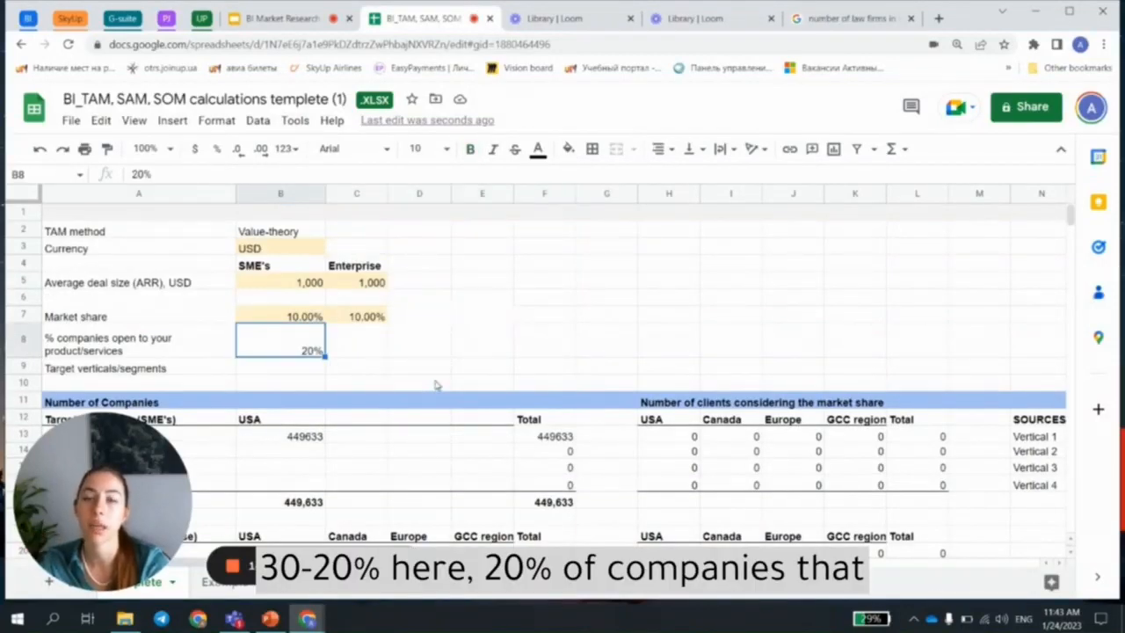
Step: Compare the SAM and SOM formulas for law firms in the USA under the SME target customers
scroll(439, 378, "down", 5)
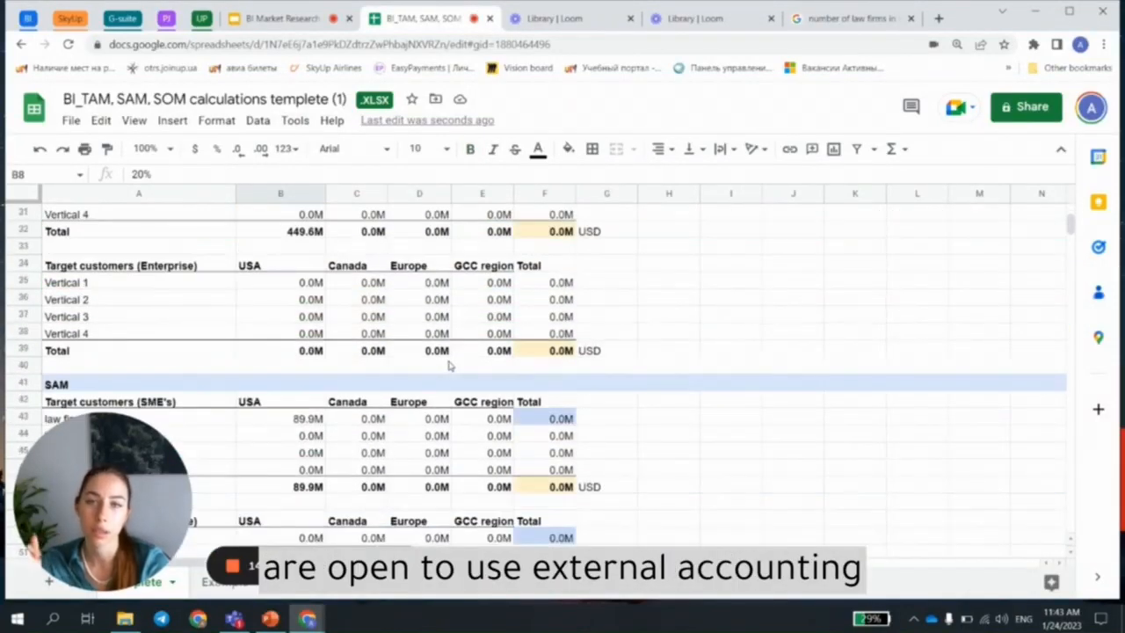
scroll(448, 366, "down", 3)
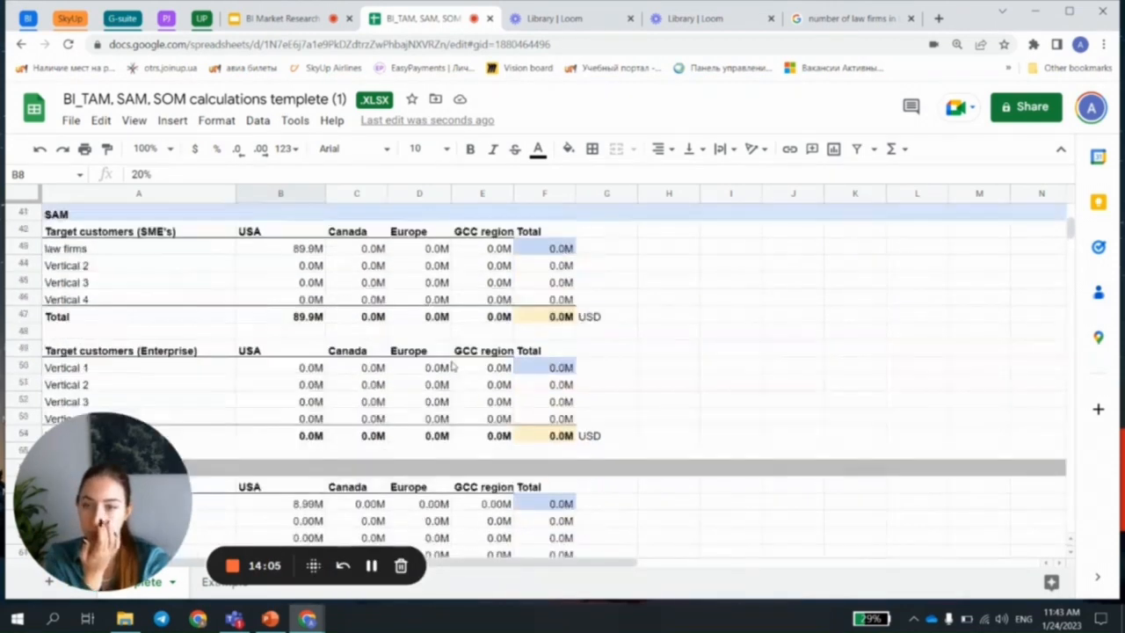
left_click(299, 251)
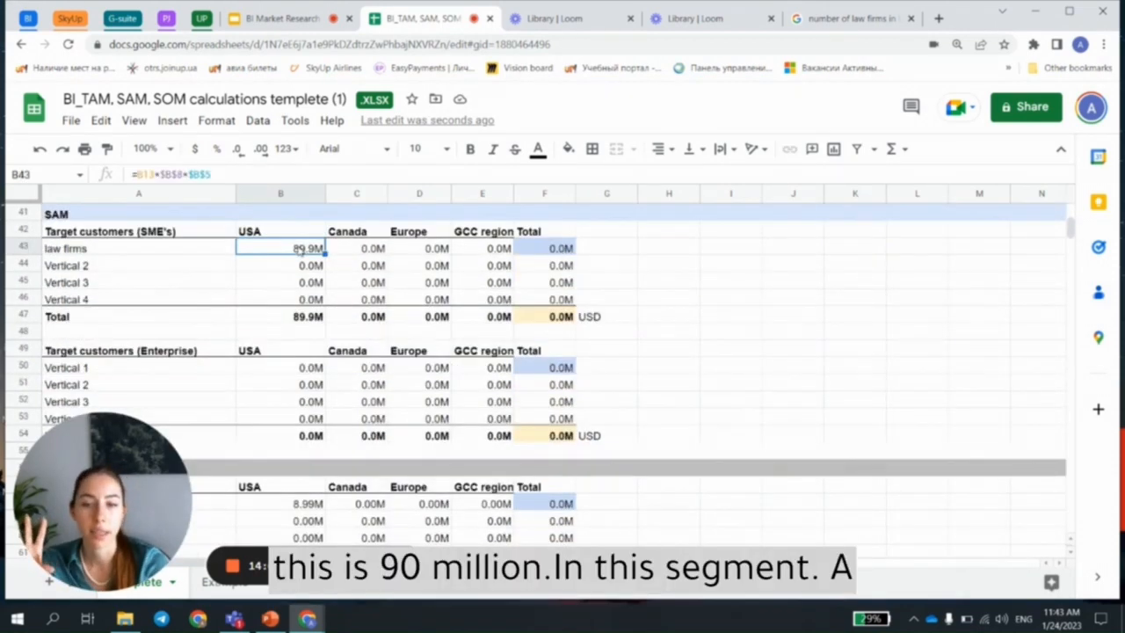
left_click(88, 215)
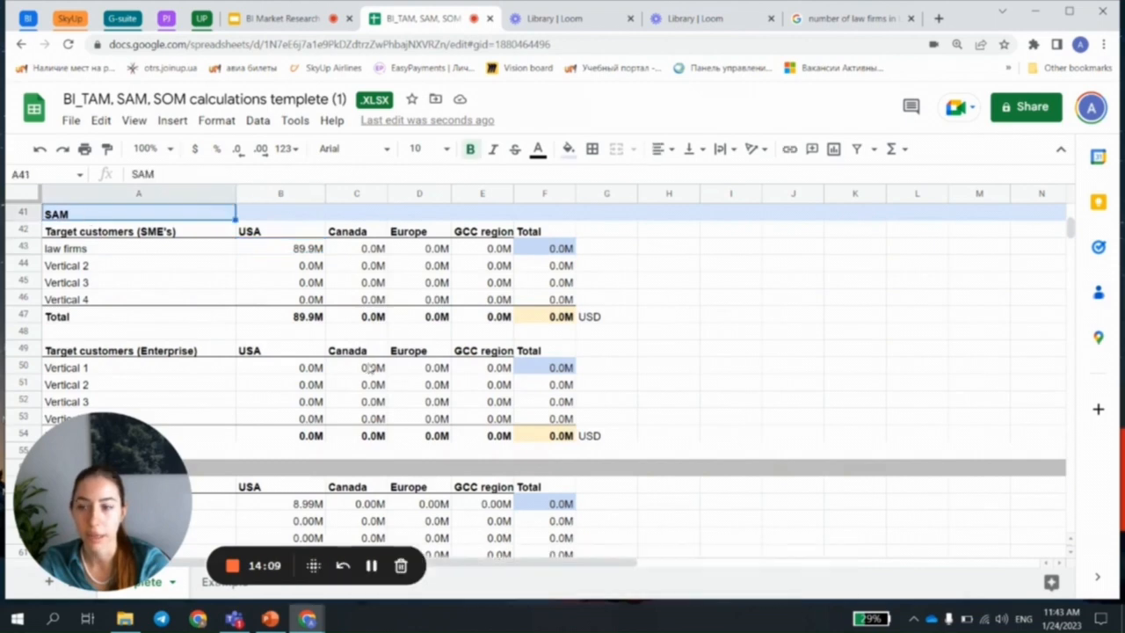
scroll(140, 290, "down", 4)
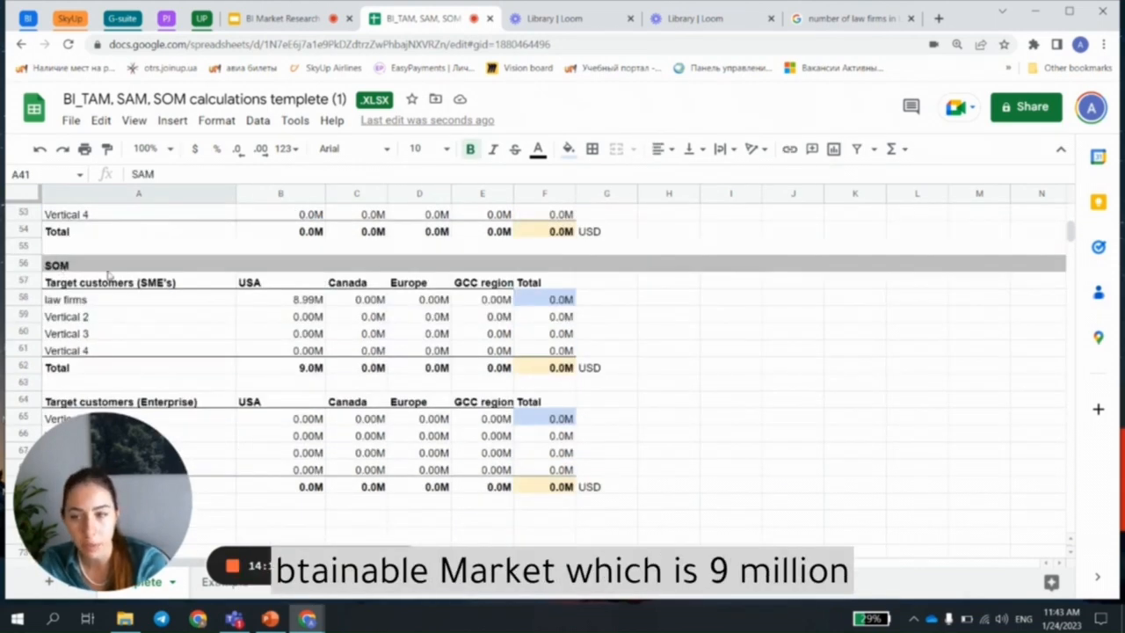
left_click(315, 300)
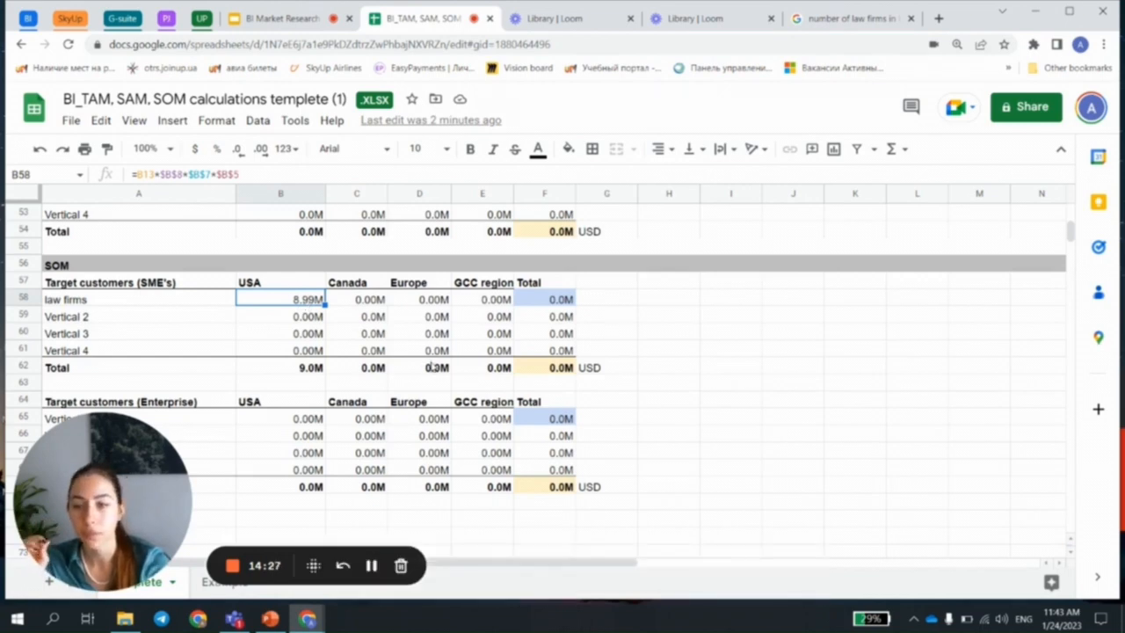
Step: Set the SME market share to 1% in the assumptions above the company counts
scroll(422, 363, "up", 15)
scroll(422, 363, "up", 1)
left_click(488, 340)
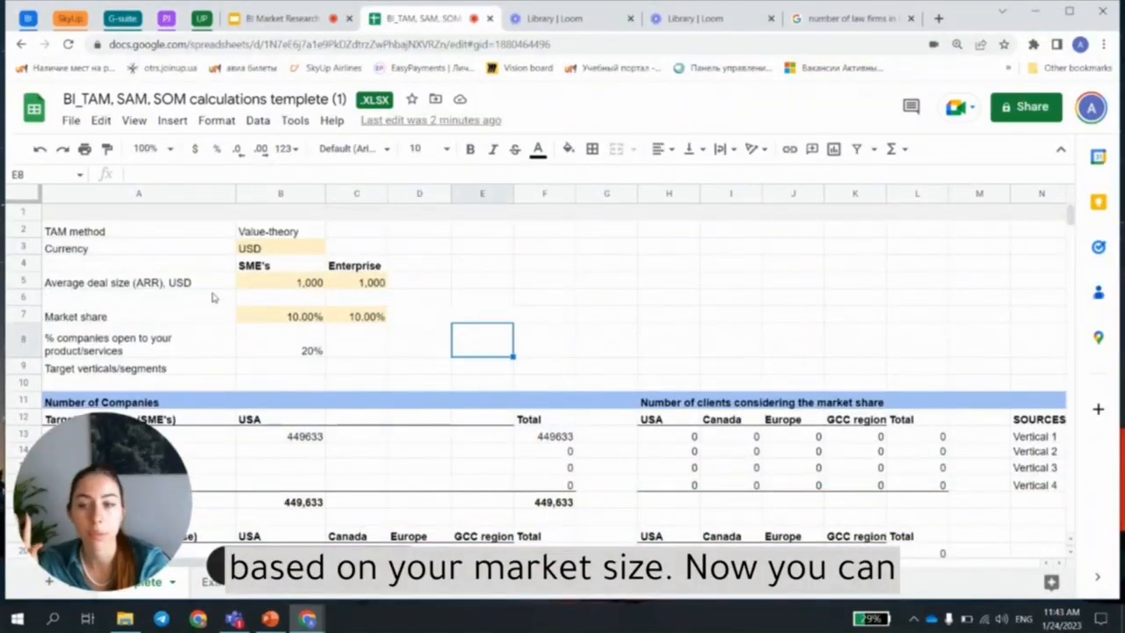
left_click(269, 320)
type("1")
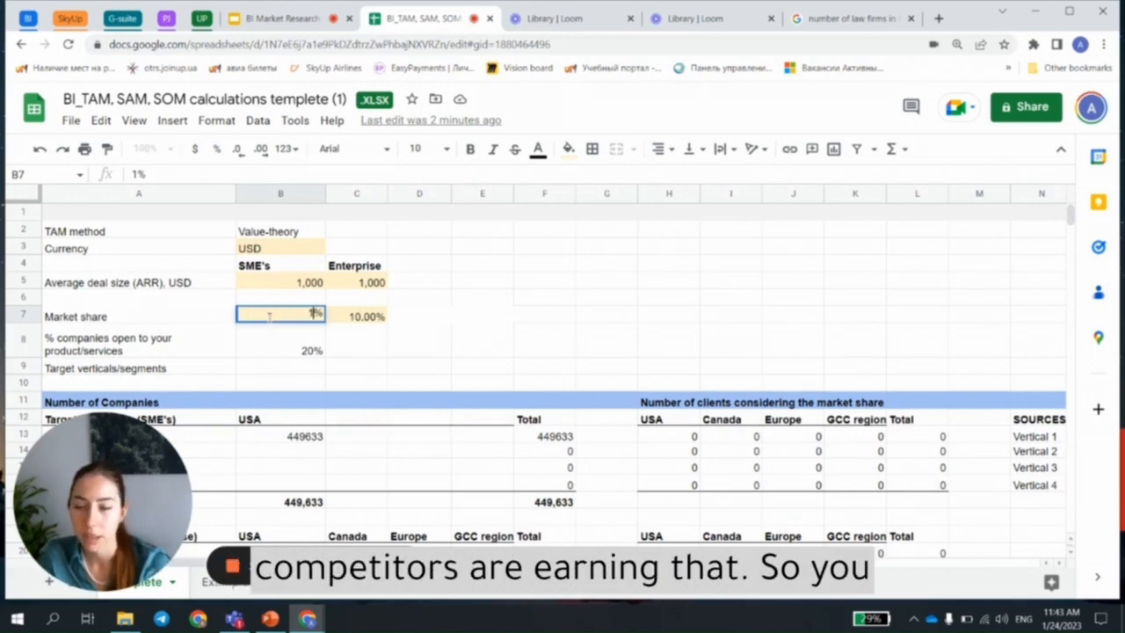
key("Return")
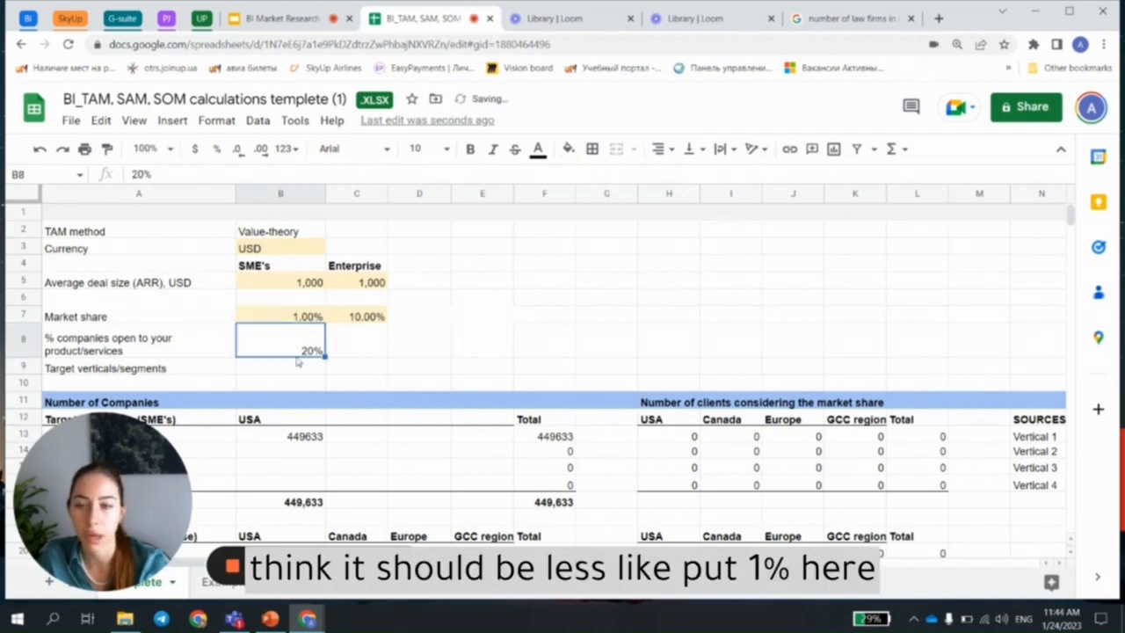
Step: Check the recalculated SOM value for law firms in the USA against the assumptions at the start of the sheet
scroll(297, 362, "down", 12)
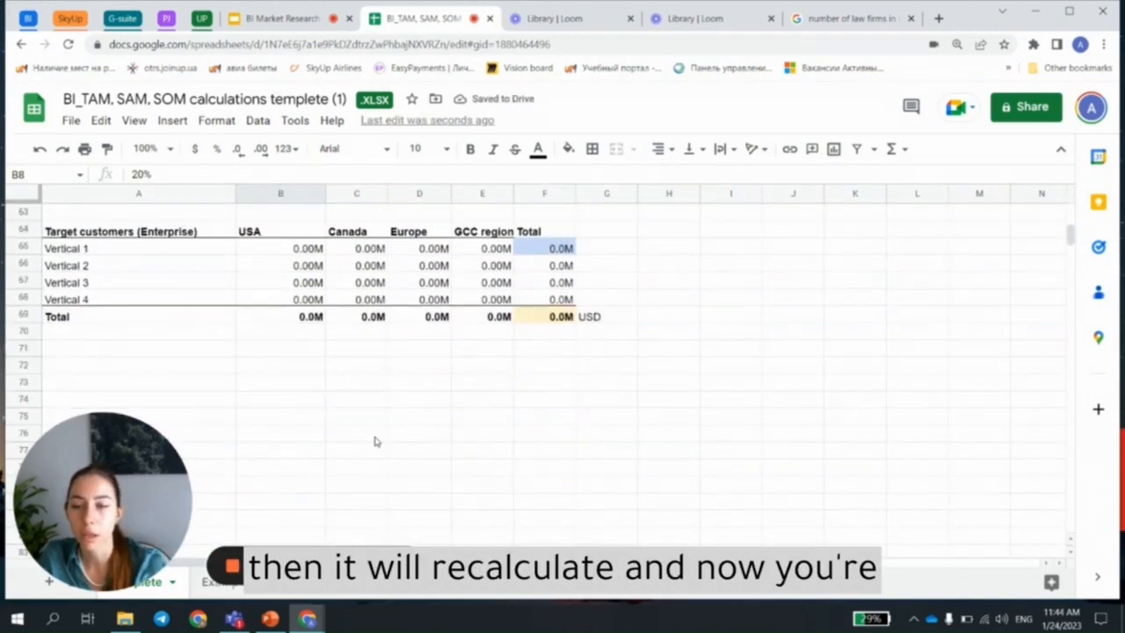
scroll(374, 441, "up", 4)
left_click(285, 334)
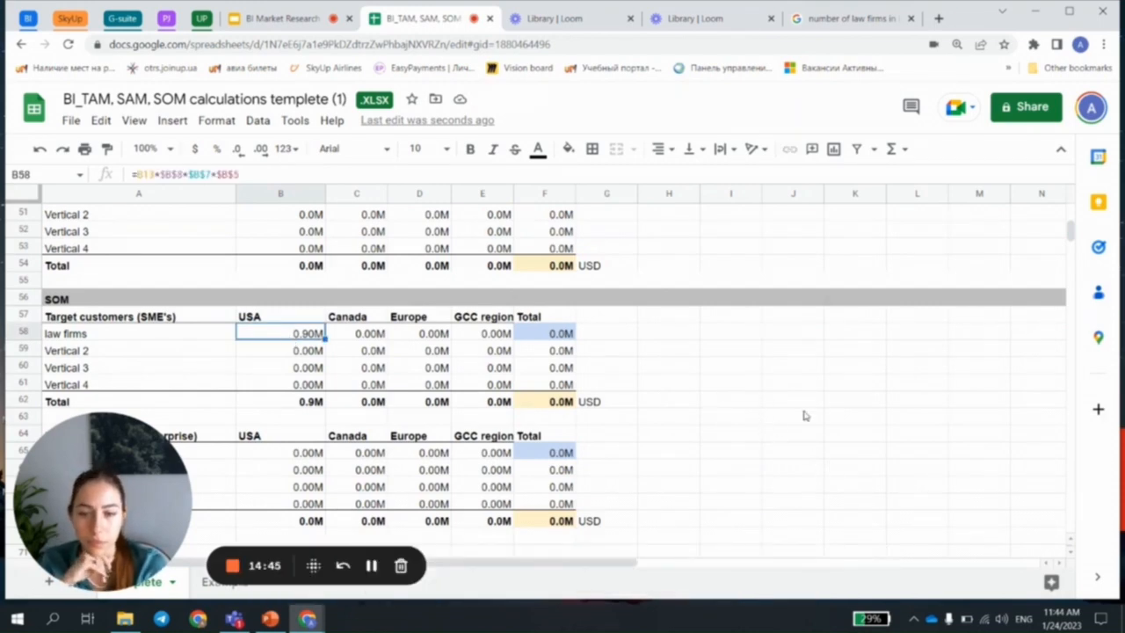
scroll(803, 414, "down", 1)
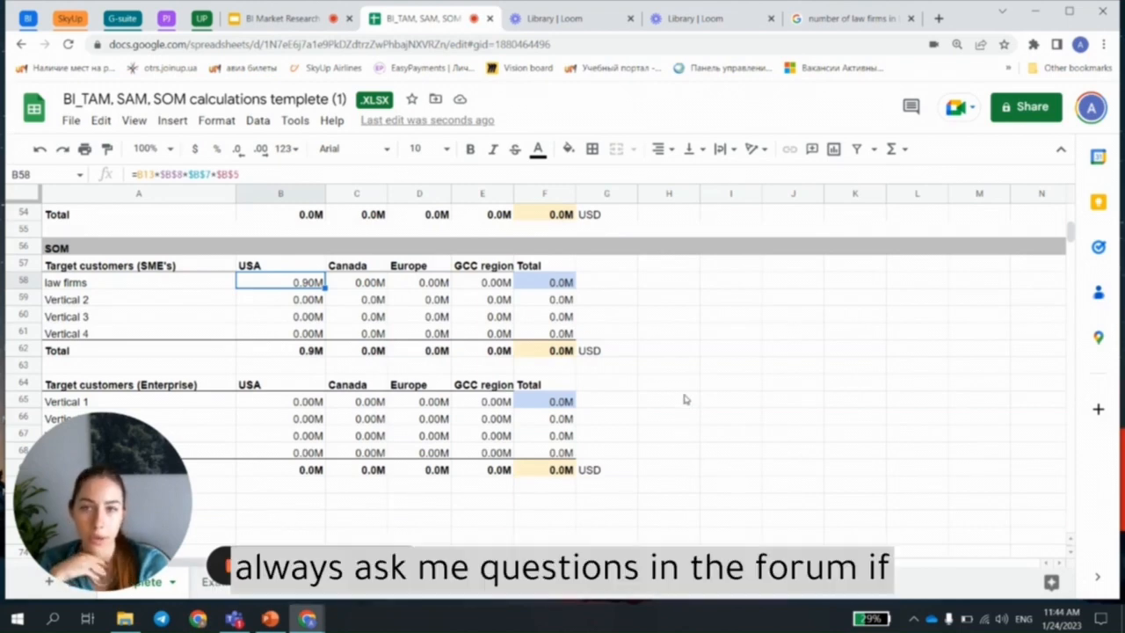
scroll(686, 400, "up", 15)
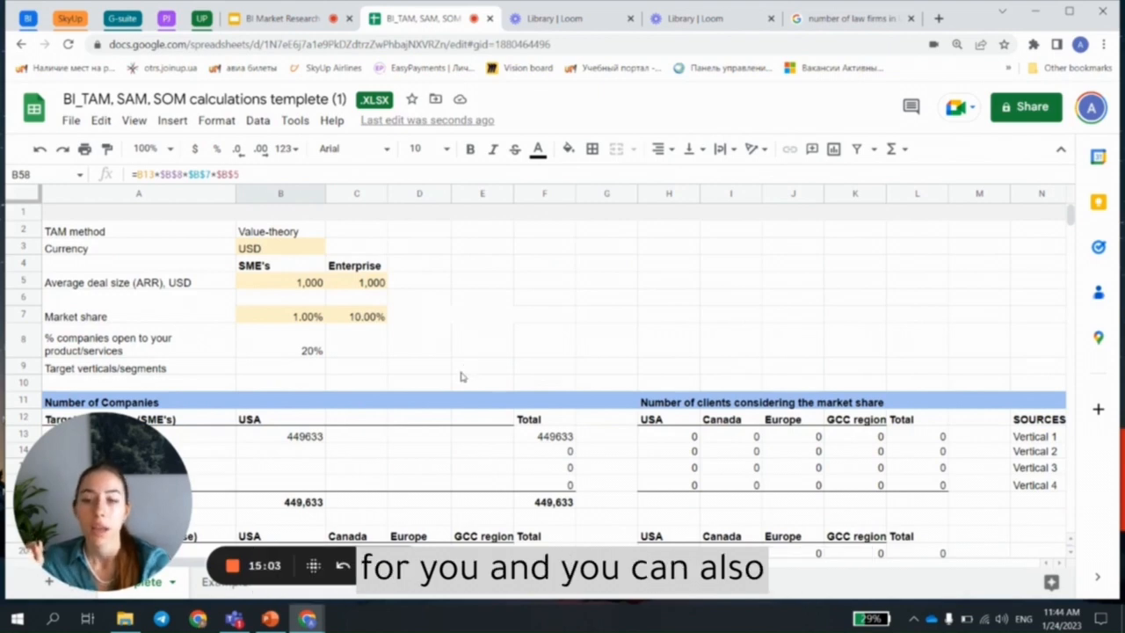
Step: Open the example sheet for the manufacturing automation software company and review its assumptions, company counts, TAM and SAM tables
scroll(463, 379, "down", 10)
left_click(211, 584)
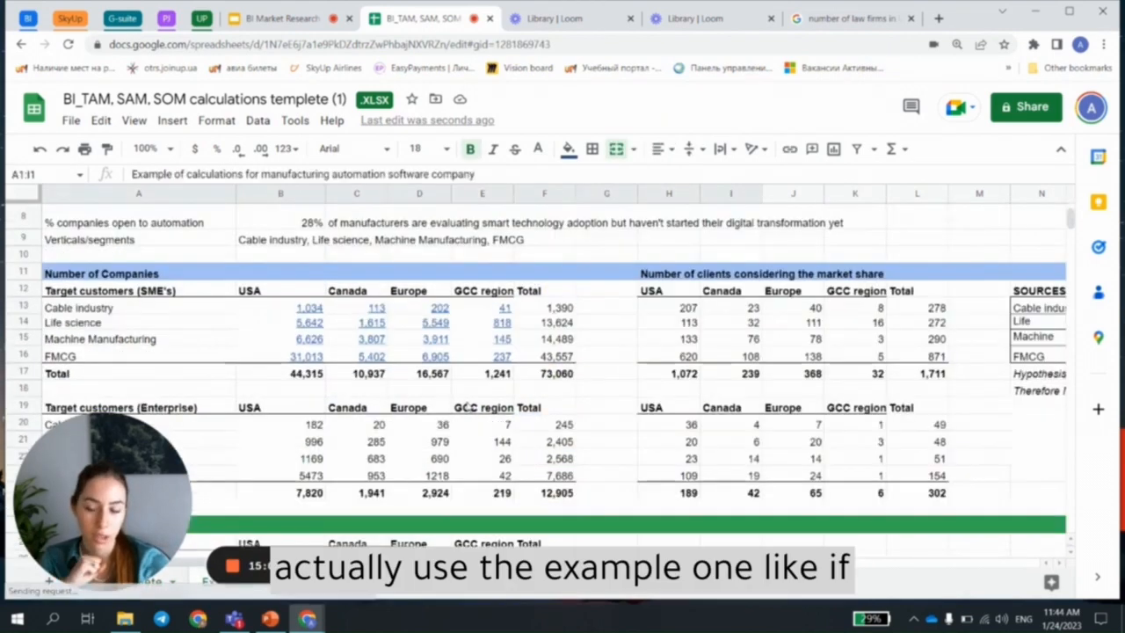
left_click(629, 429)
scroll(626, 462, "up", 3)
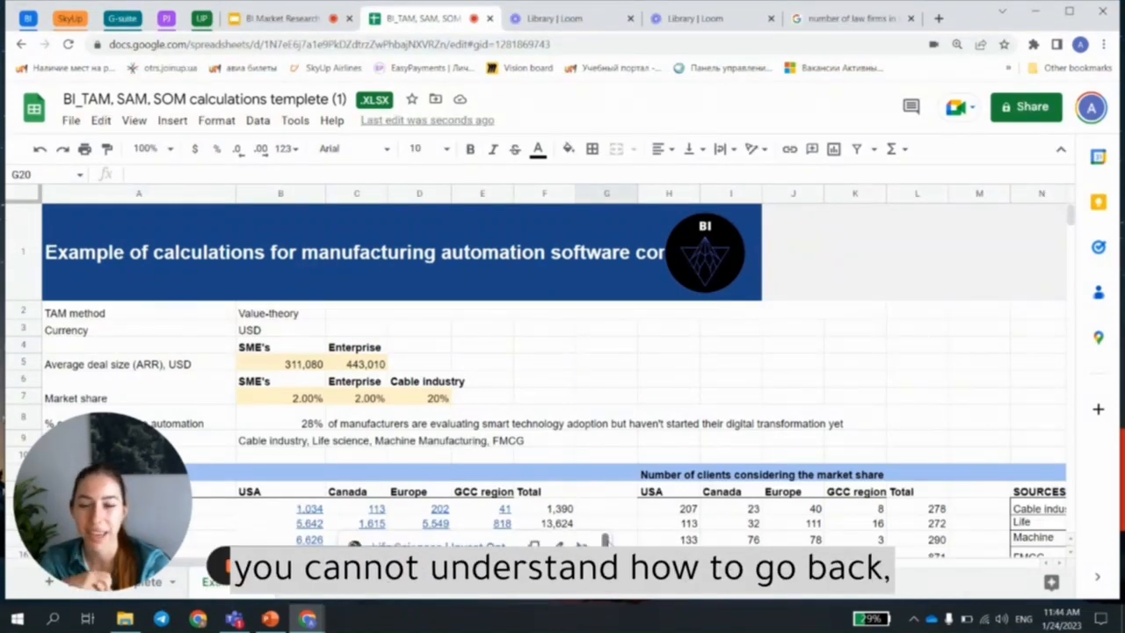
scroll(649, 388, "down", 3)
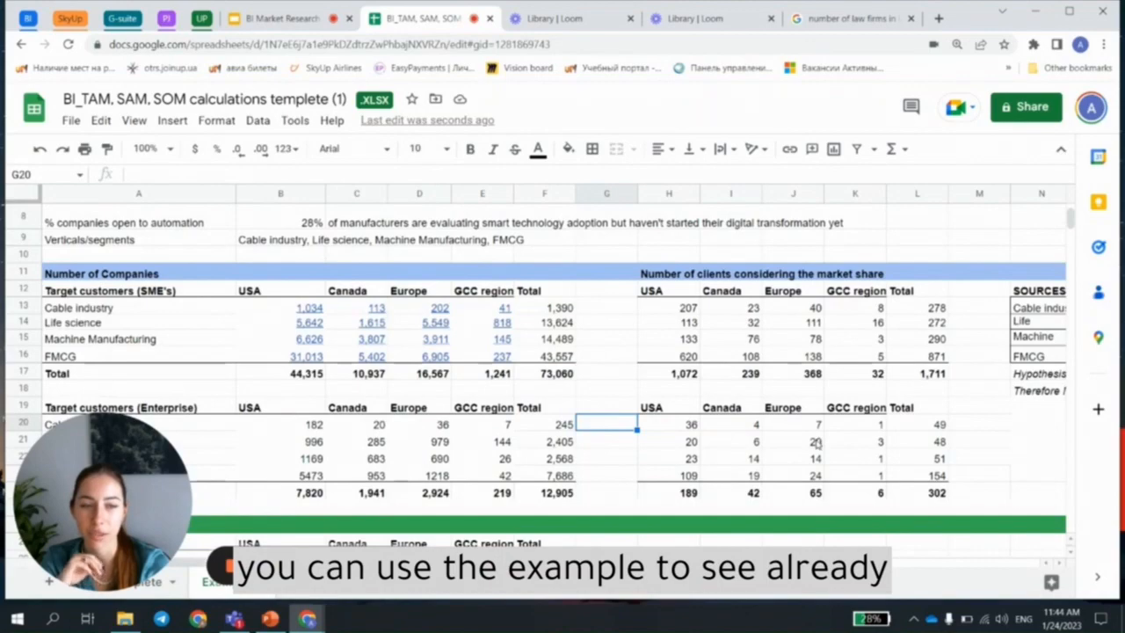
scroll(818, 444, "up", 3)
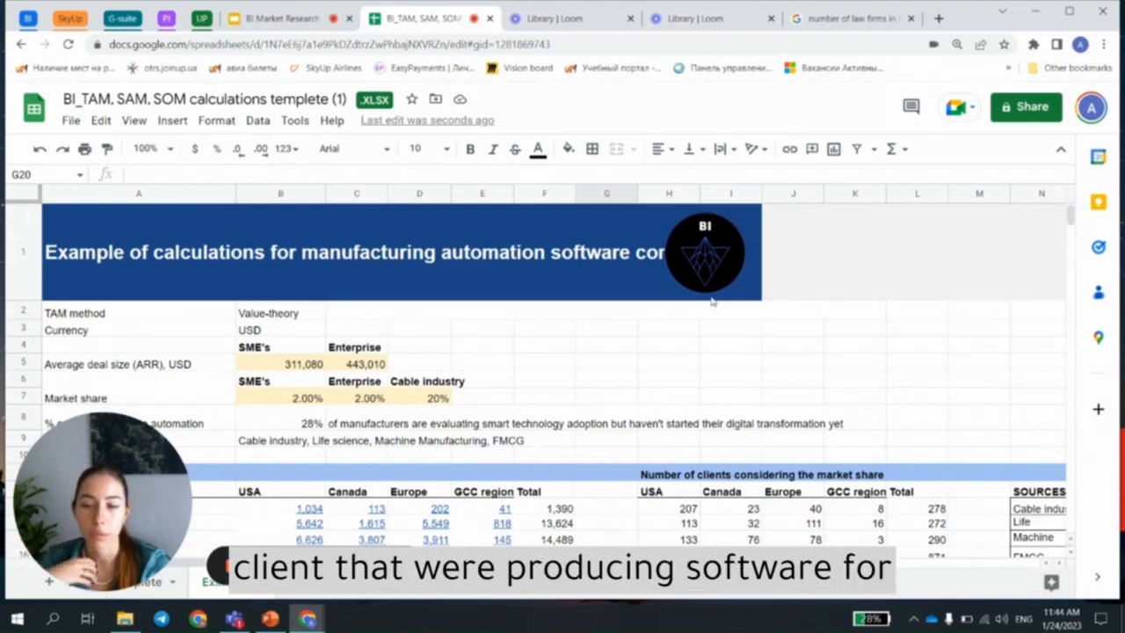
scroll(707, 319, "down", 3)
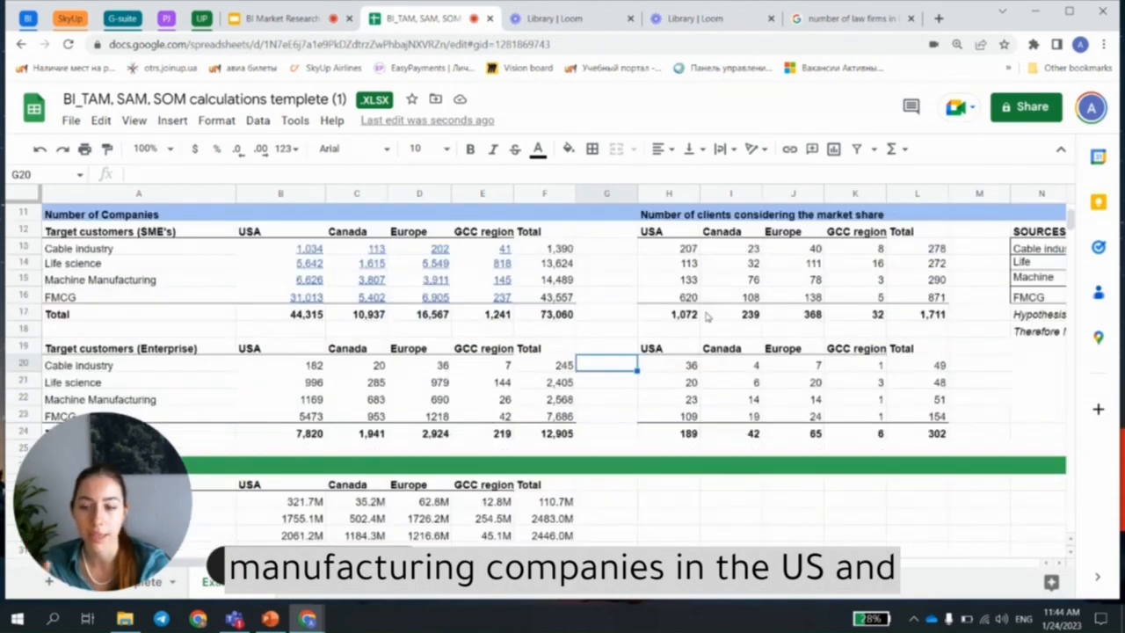
scroll(712, 320, "down", 6)
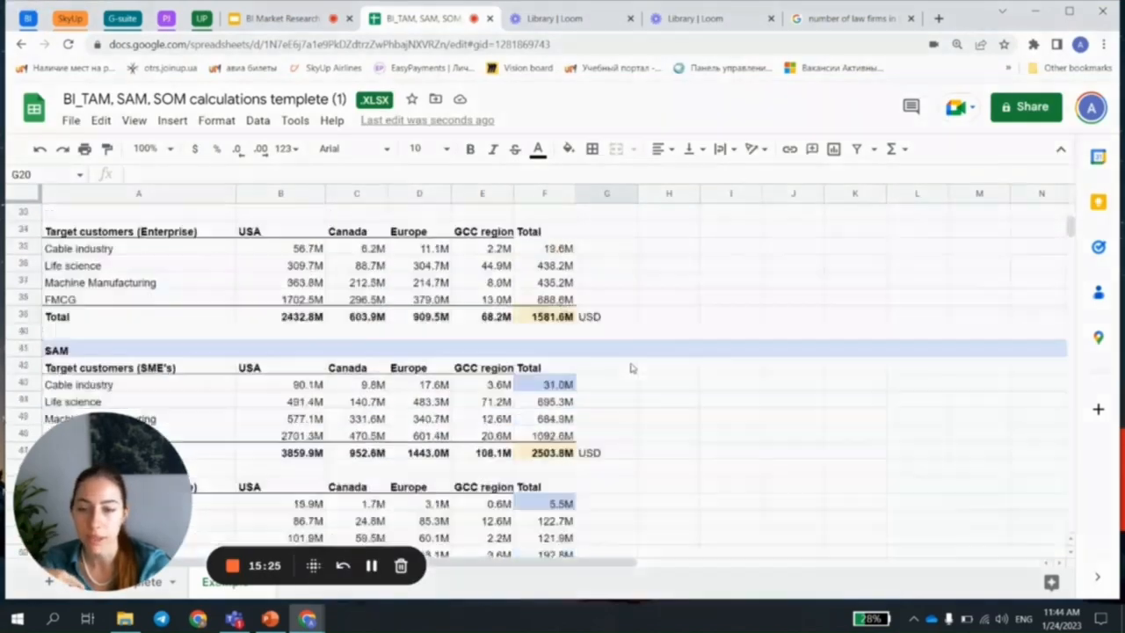